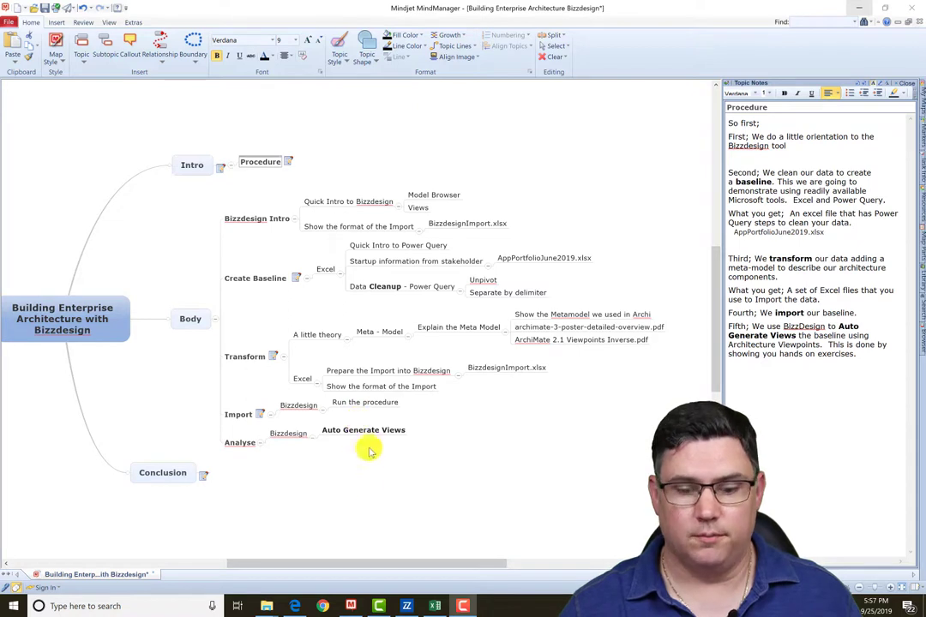
Bring the ArchiMate 3 poster PDF in Edge to the front
mouse_move(434, 606)
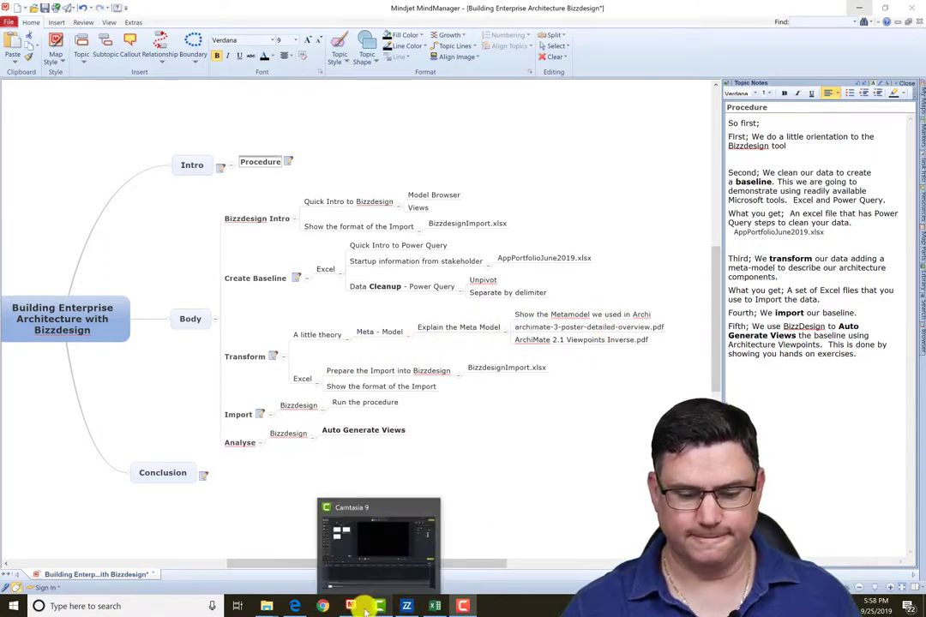
left_click(296, 607)
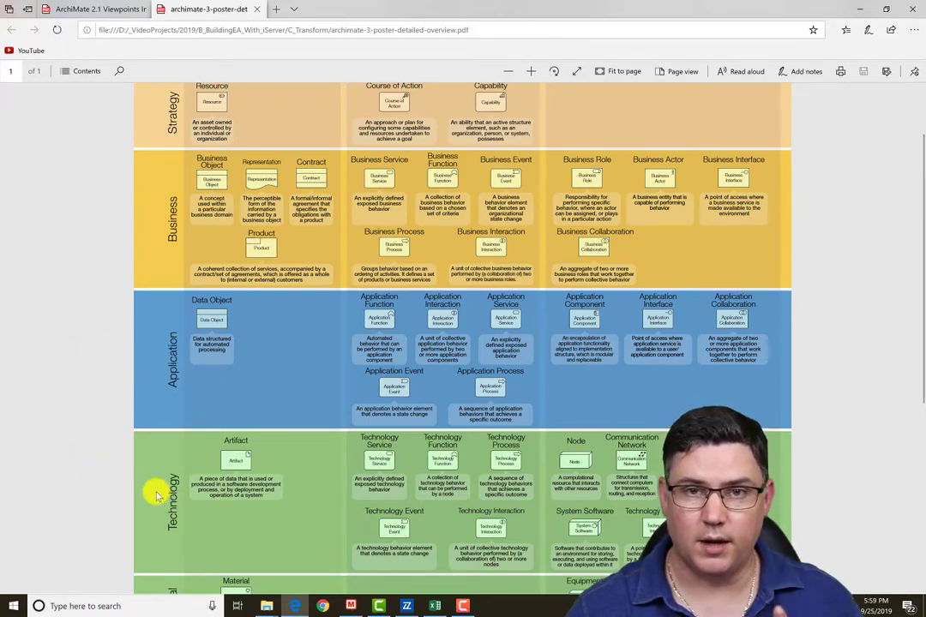
Switch to the ArchiMate 2.1 Viewpoints PDF and scroll down to the application viewpoint diagrams
left_click(101, 10)
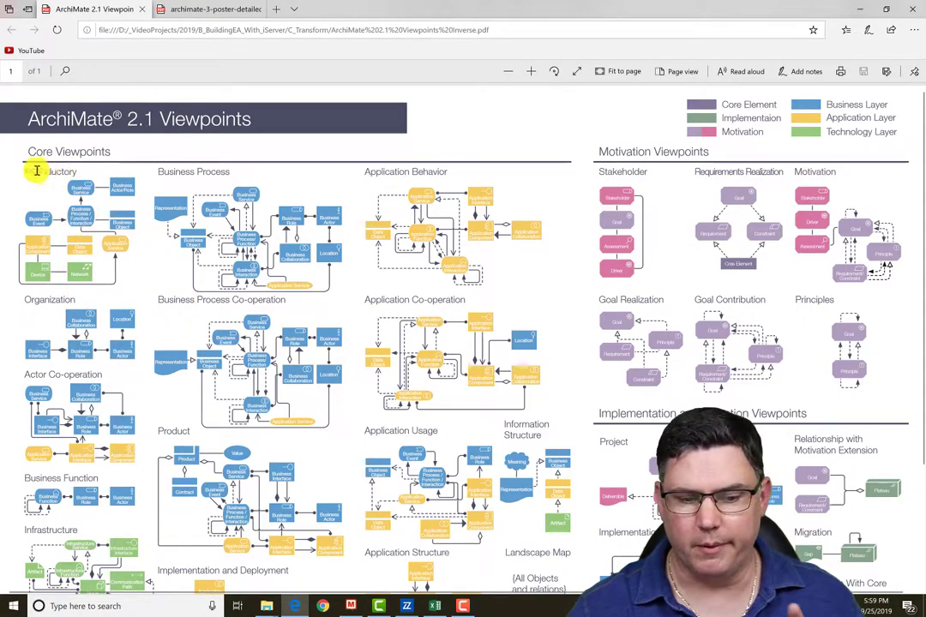
scroll(353, 373, "down", 3)
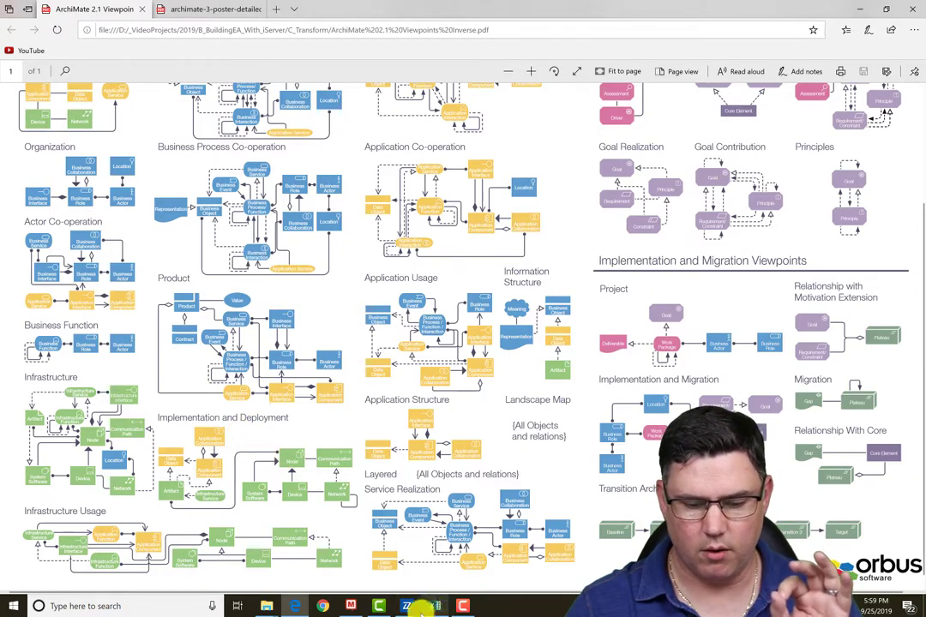
mouse_move(436, 611)
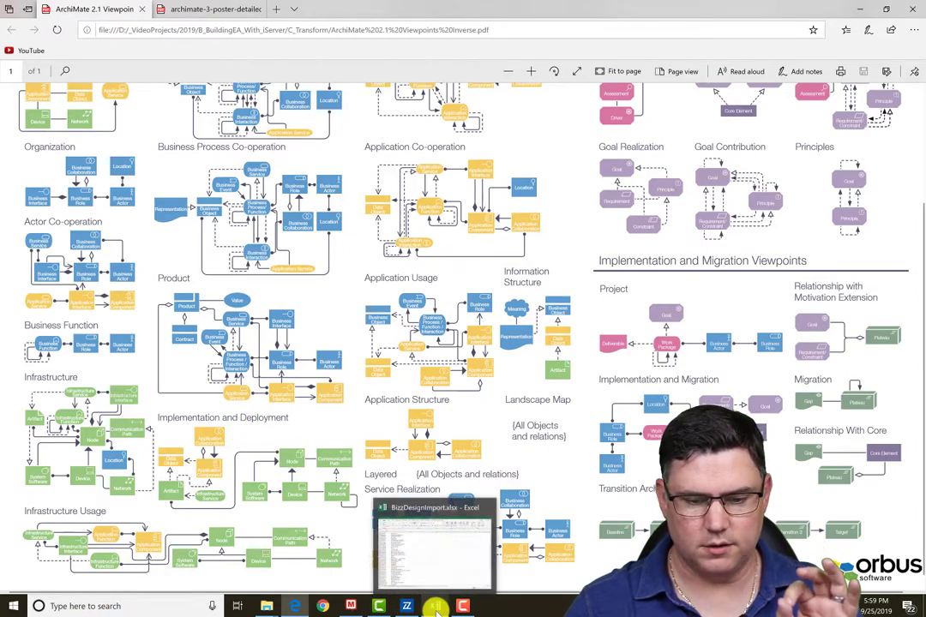
Return to the MindManager course outline map showing the Transform branch's Excel preparation steps
left_click(349, 606)
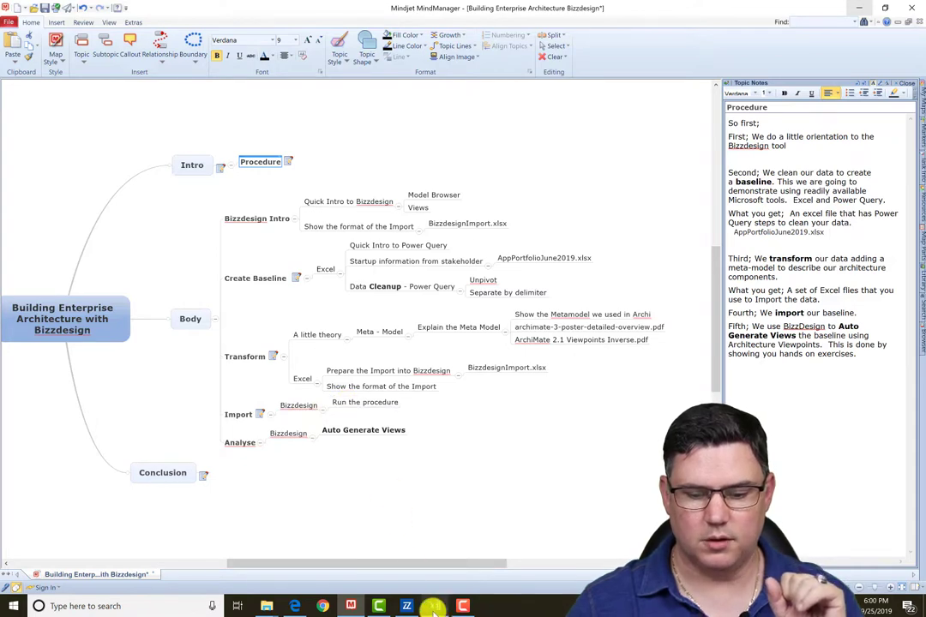
mouse_move(435, 607)
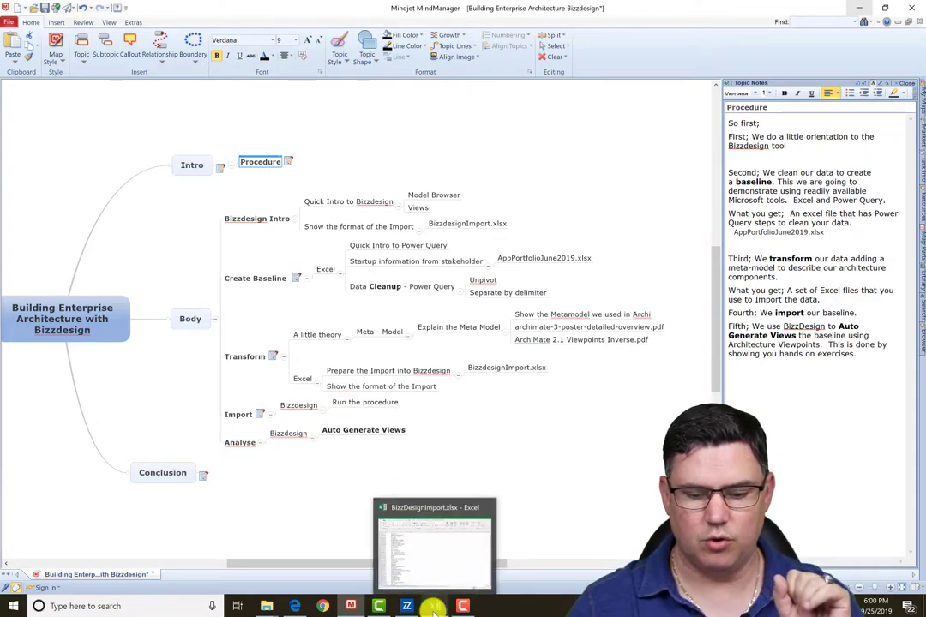
Review the BizzDesignImport workbook's Objects, AllRelationships, ApplicationFunction, DataObject and Relation sheets, then minimize Excel
left_click(434, 607)
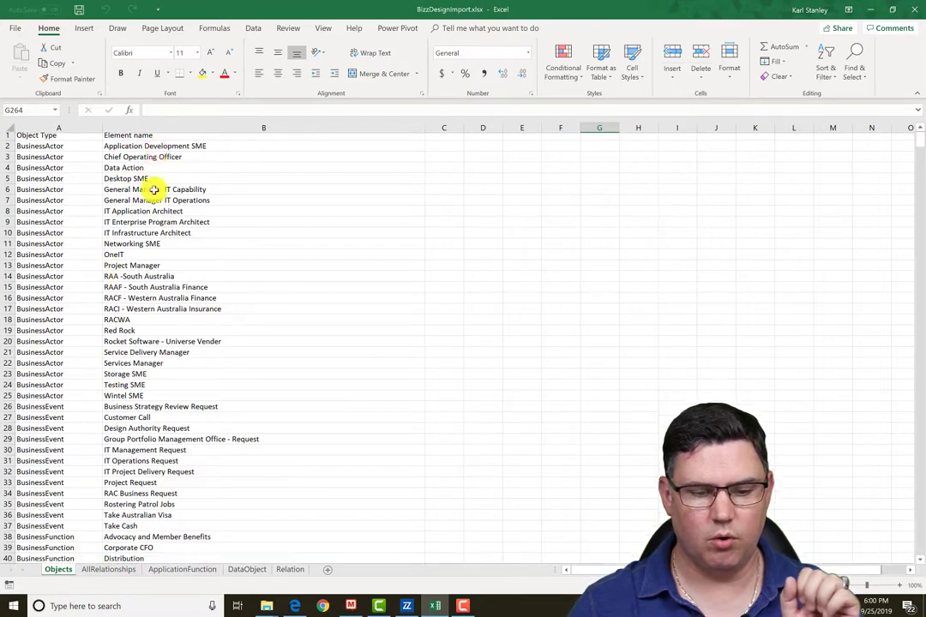
scroll(154, 215, "down", 3)
scroll(163, 306, "down", 6)
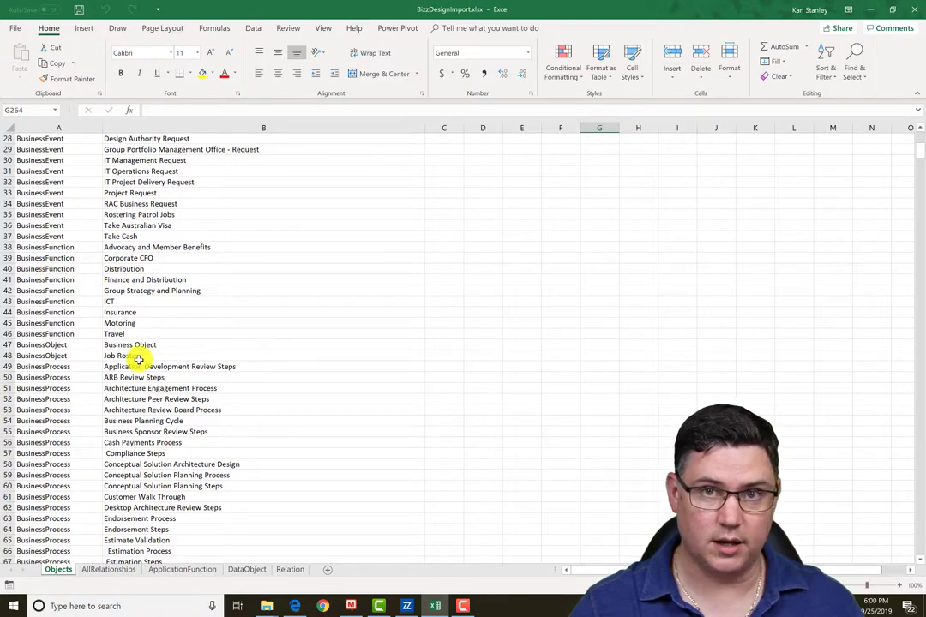
left_click(109, 570)
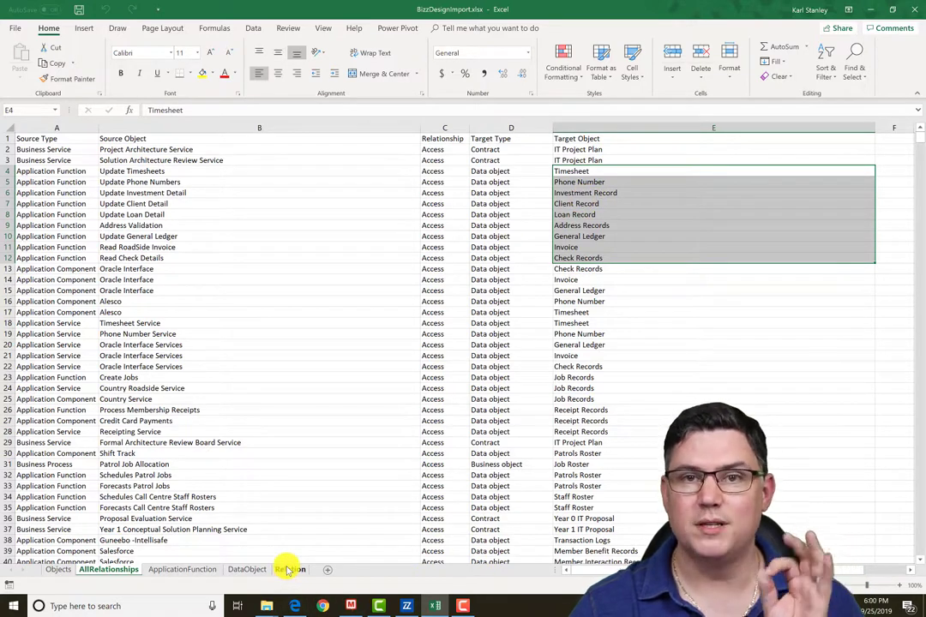
left_click(178, 570)
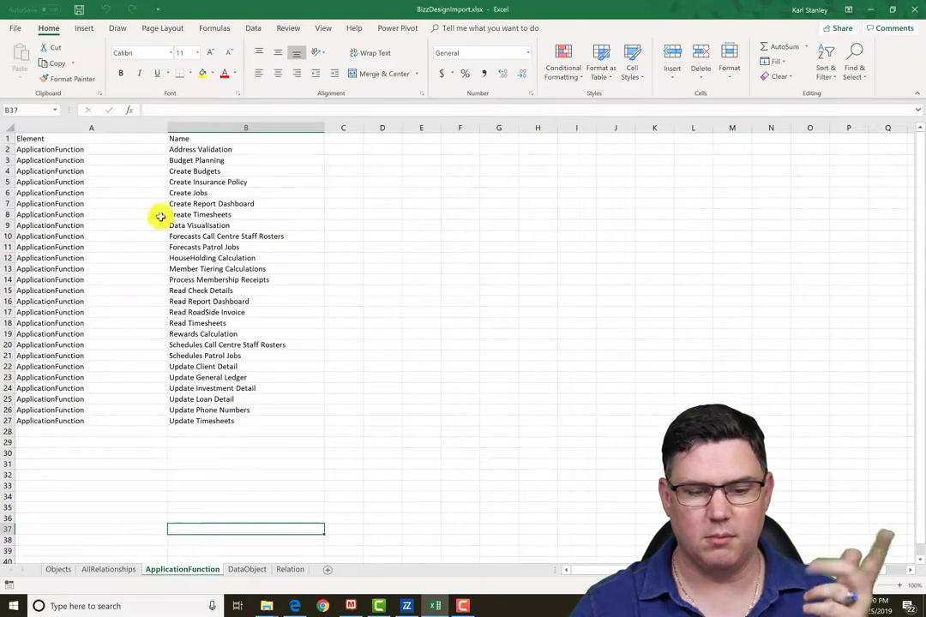
left_click(253, 570)
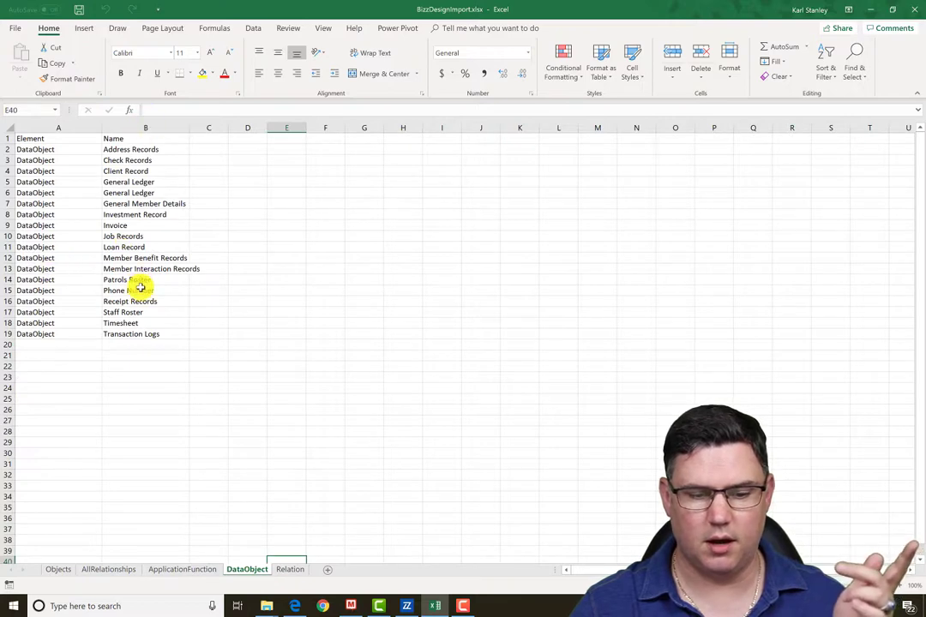
left_click(290, 569)
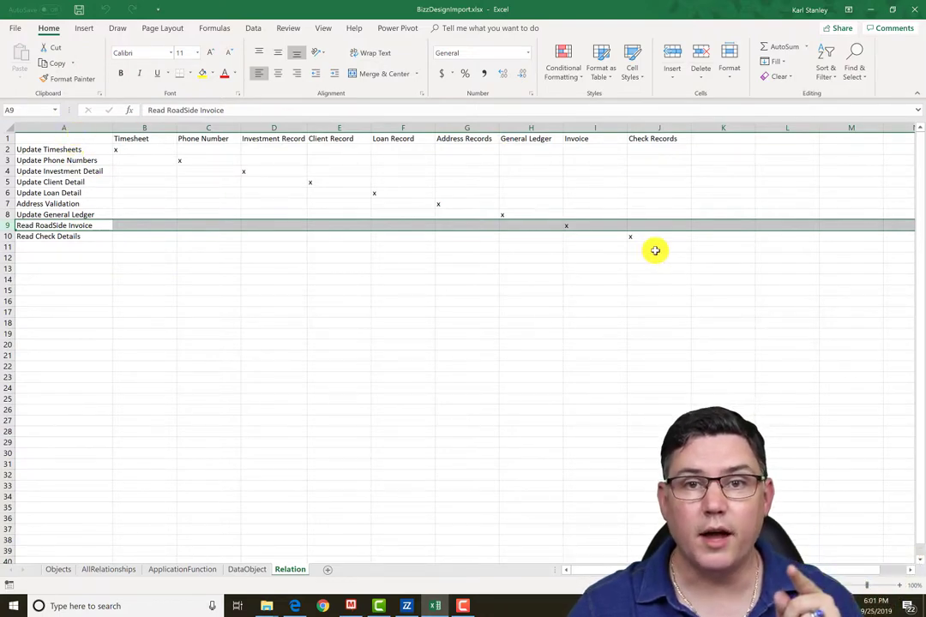
left_click(871, 11)
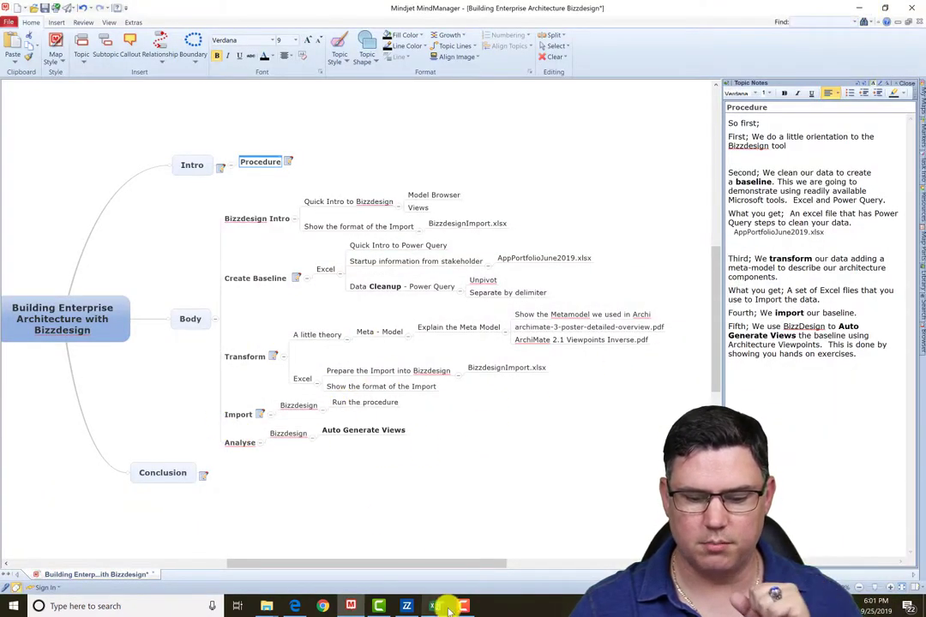
In Enterprise Studio, browse the root model's New > Connection model menu without creating anything
left_click(407, 607)
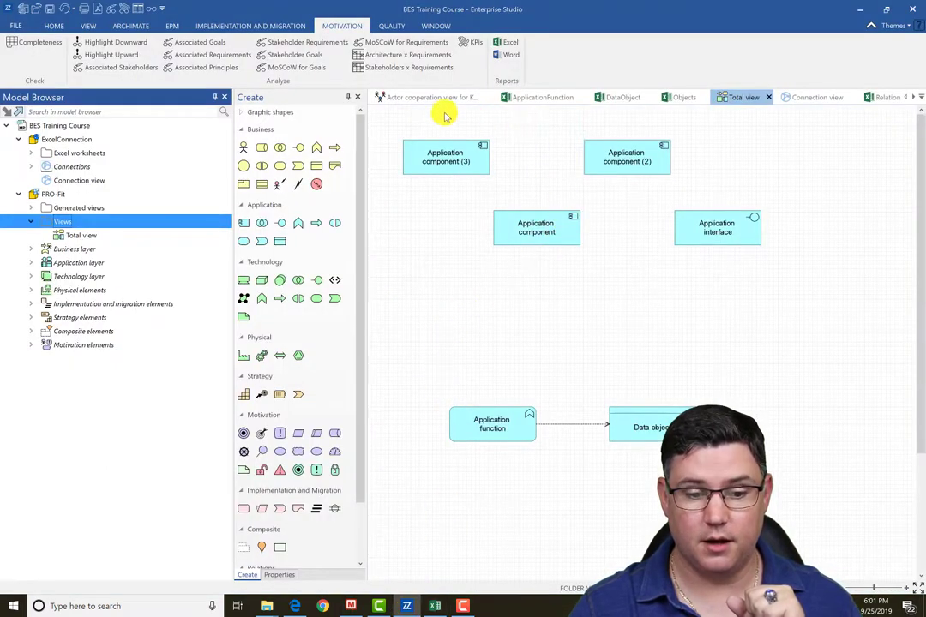
left_click(60, 127)
right_click(62, 129)
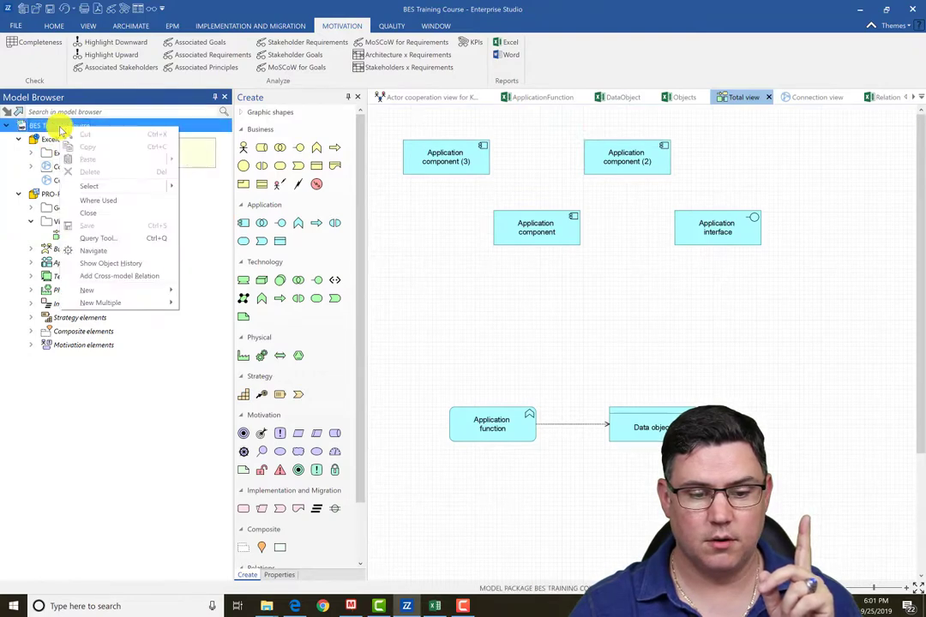
mouse_move(114, 292)
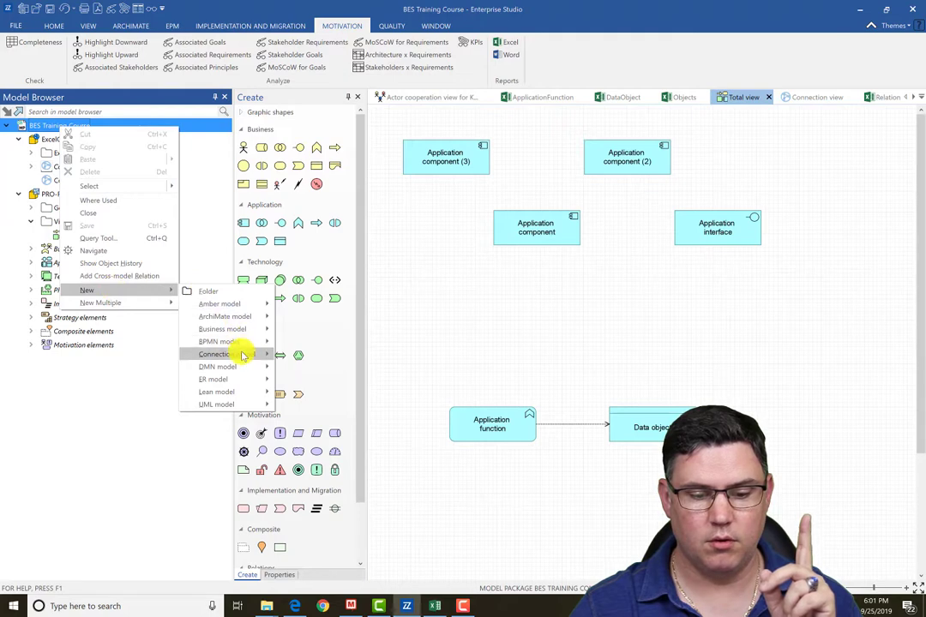
mouse_move(243, 355)
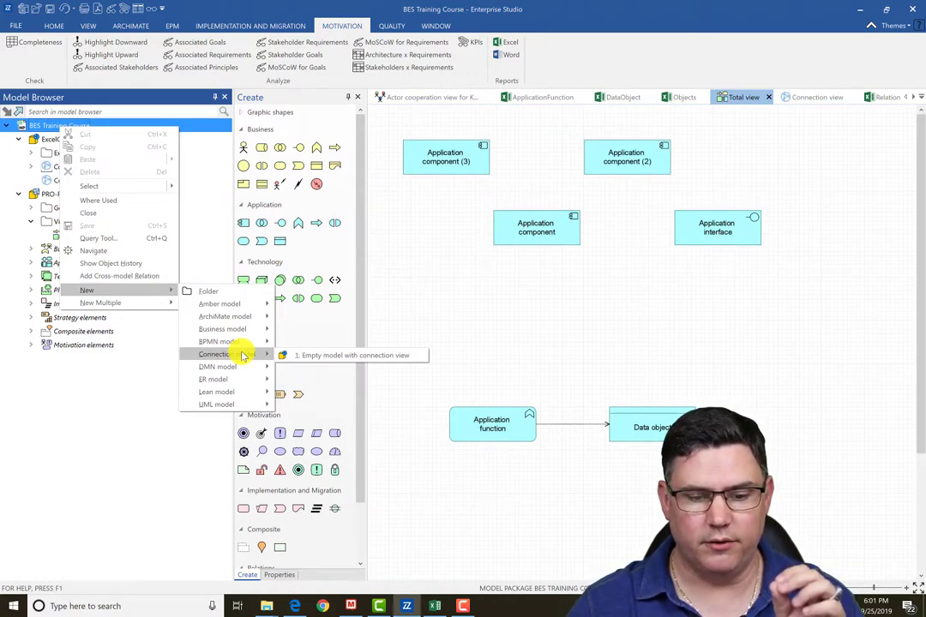
left_click(20, 142)
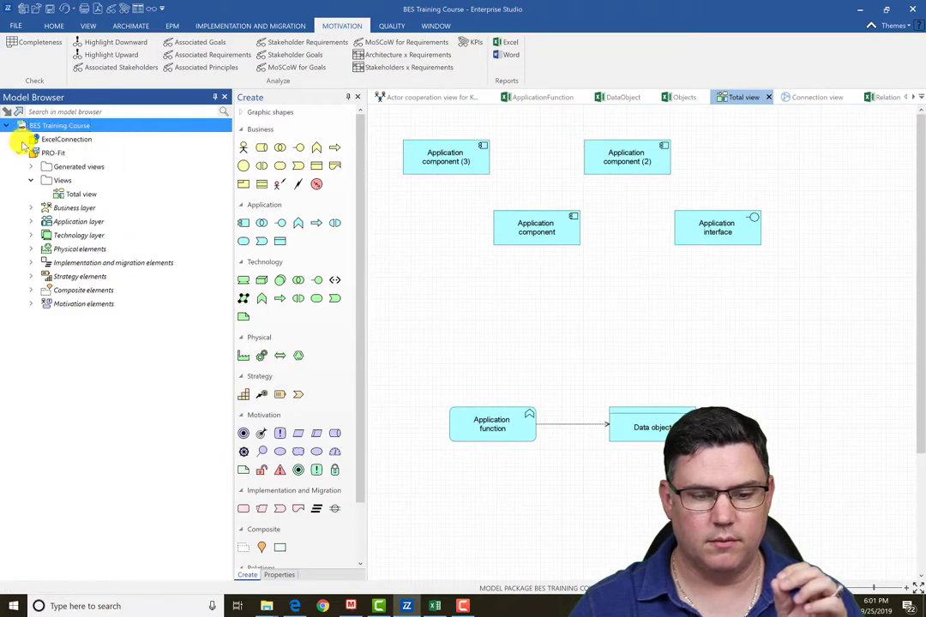
Expand ExcelConnection, its Excel worksheets folder and Connections in the Model Browser
left_click(19, 139)
left_click(31, 152)
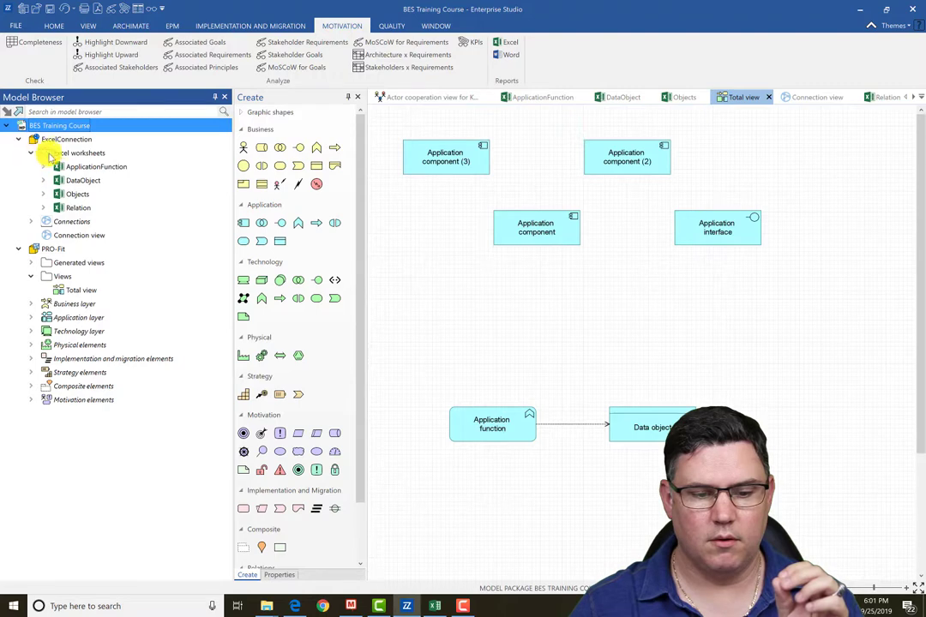
left_click(31, 222)
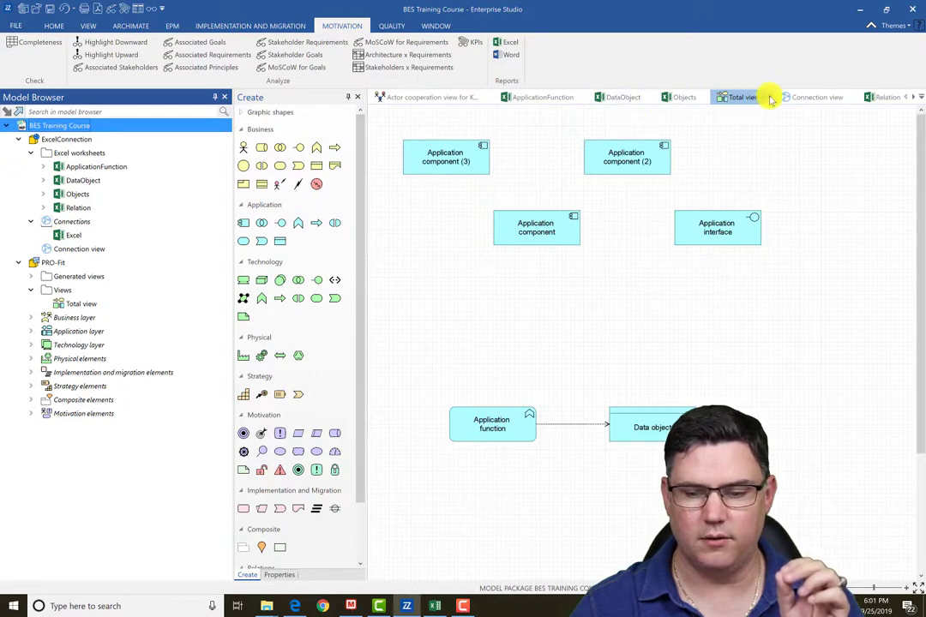
Show the Connection view diagramming the Excel connection with its four worksheets
left_click(812, 100)
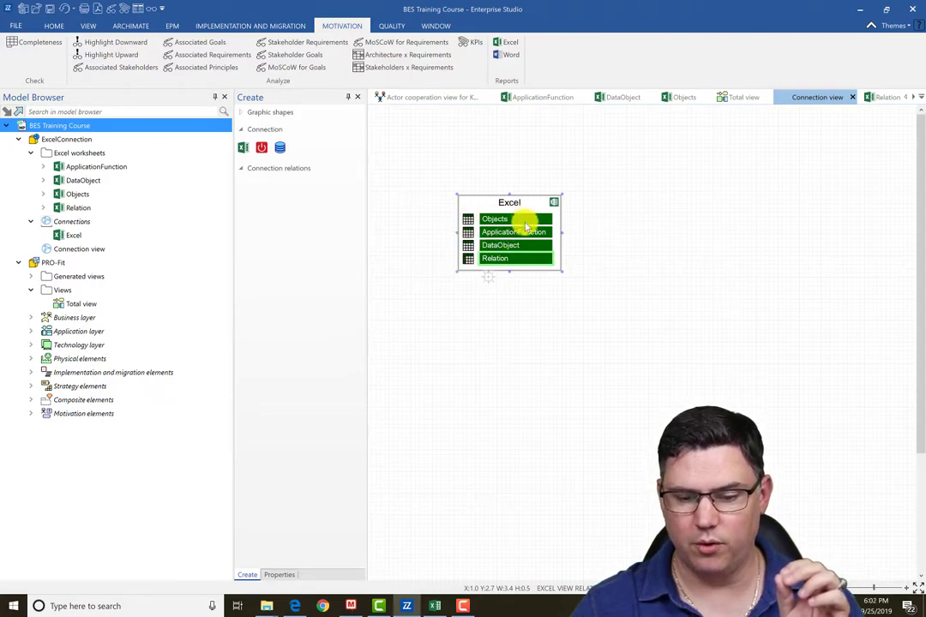
Flip through the workbook's Objects, AllRelationships, ApplicationFunction, DataObject and Relation sheets, then return to Enterprise Studio
left_click(438, 606)
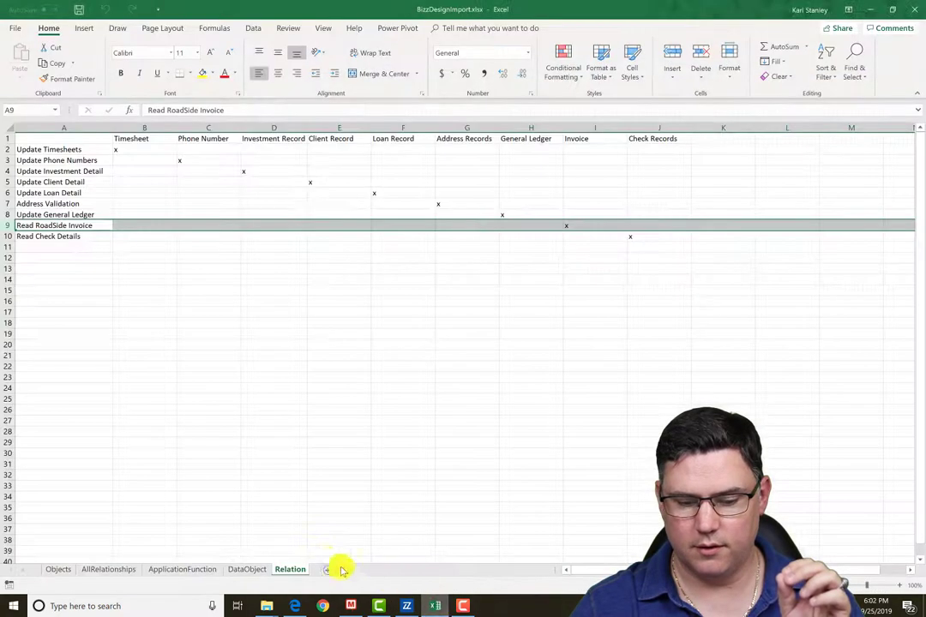
left_click(57, 571)
left_click(109, 570)
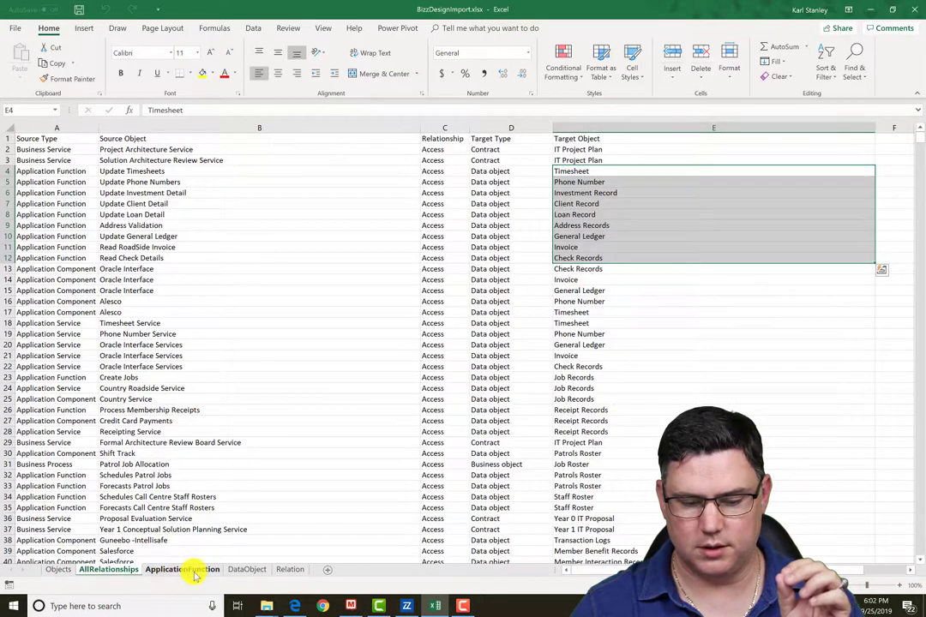
left_click(182, 571)
left_click(247, 571)
left_click(289, 570)
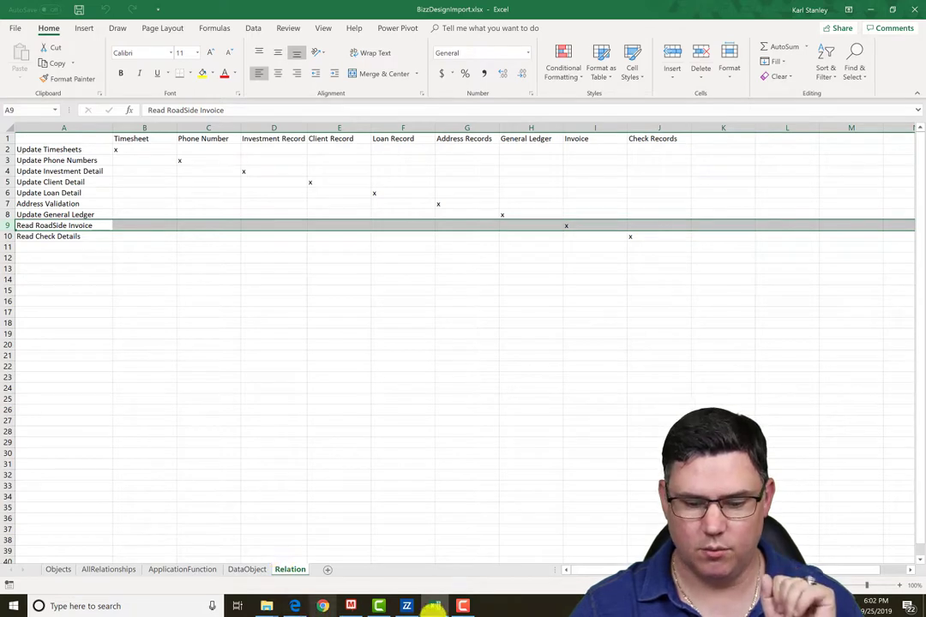
left_click(406, 607)
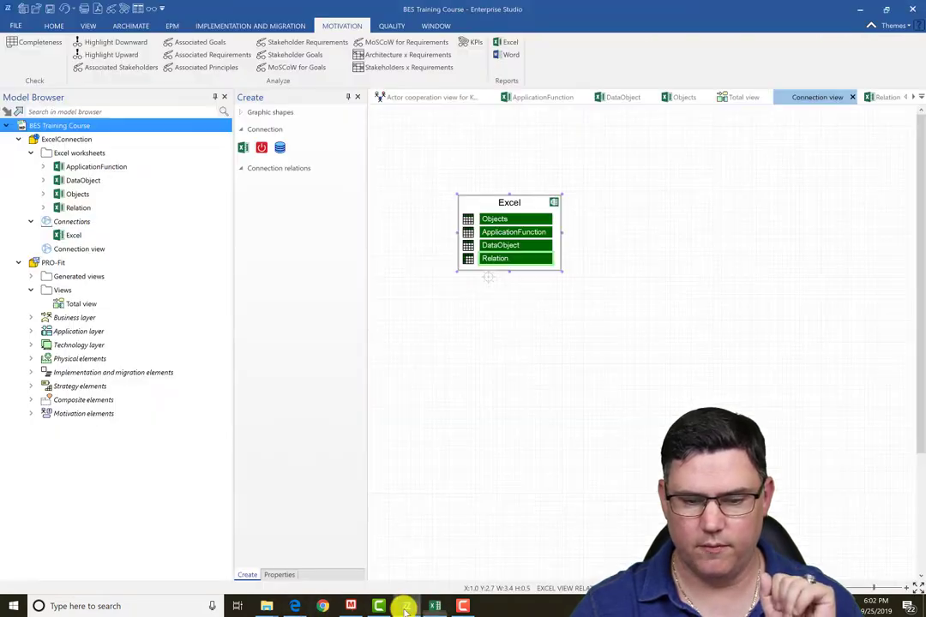
Open the Objects worksheet mapping to Business actor, glance at the connection diagram, and return
double_click(521, 221)
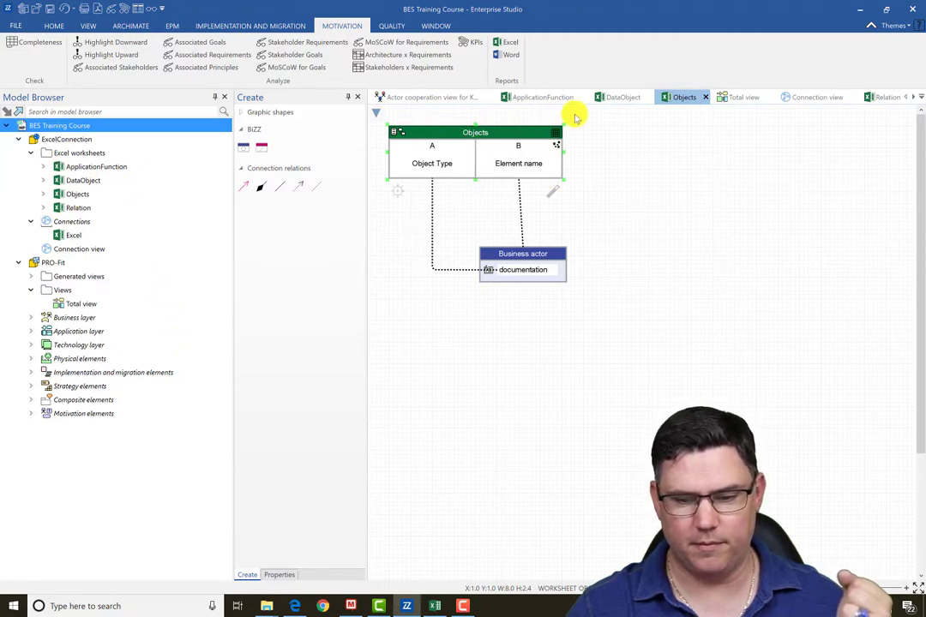
left_click(820, 97)
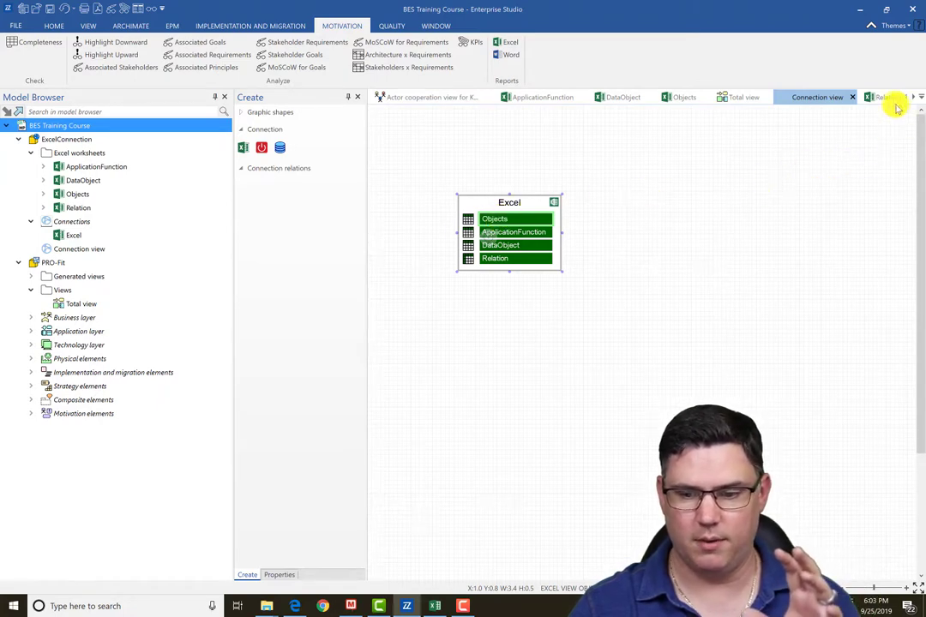
left_click(676, 97)
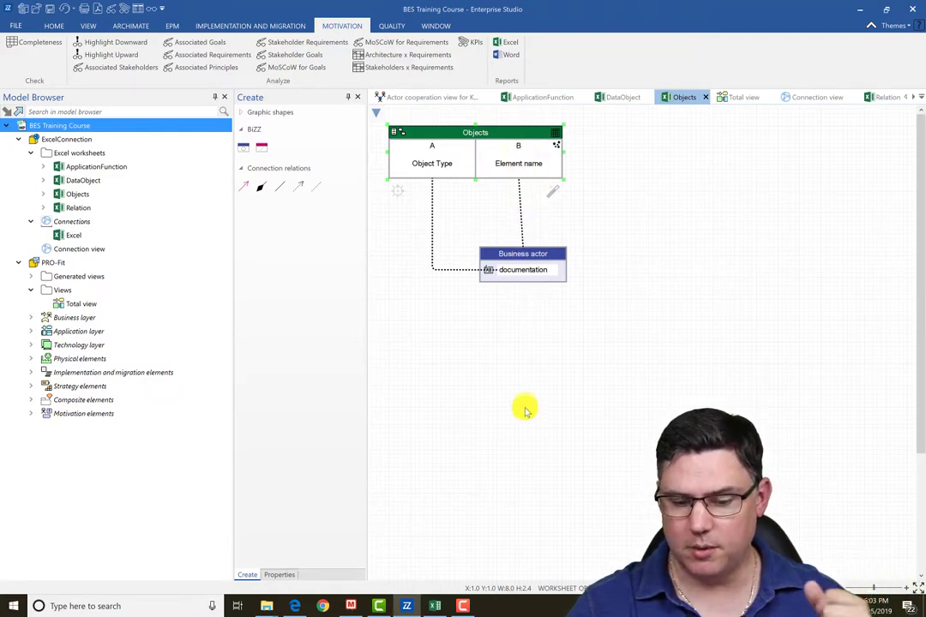
Check the top of Excel's Objects sheet, then return to the Enterprise Studio Objects mapping
left_click(438, 606)
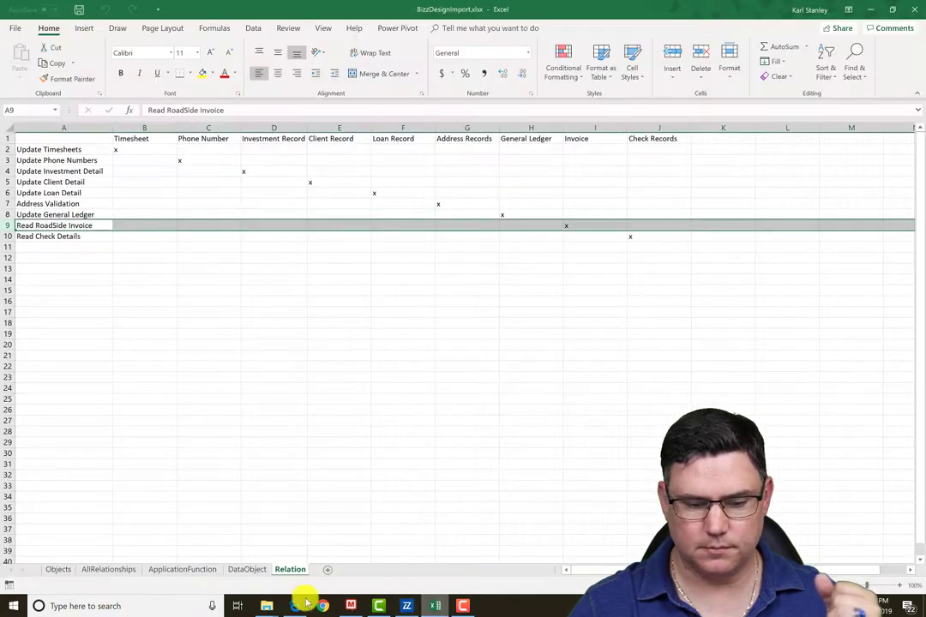
left_click(53, 573)
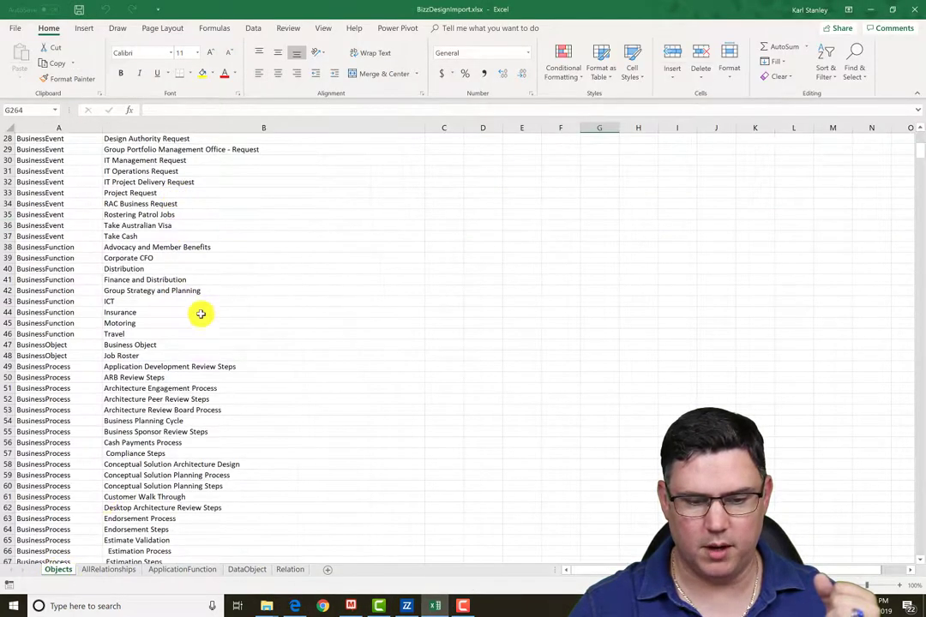
scroll(200, 309, "up", 9)
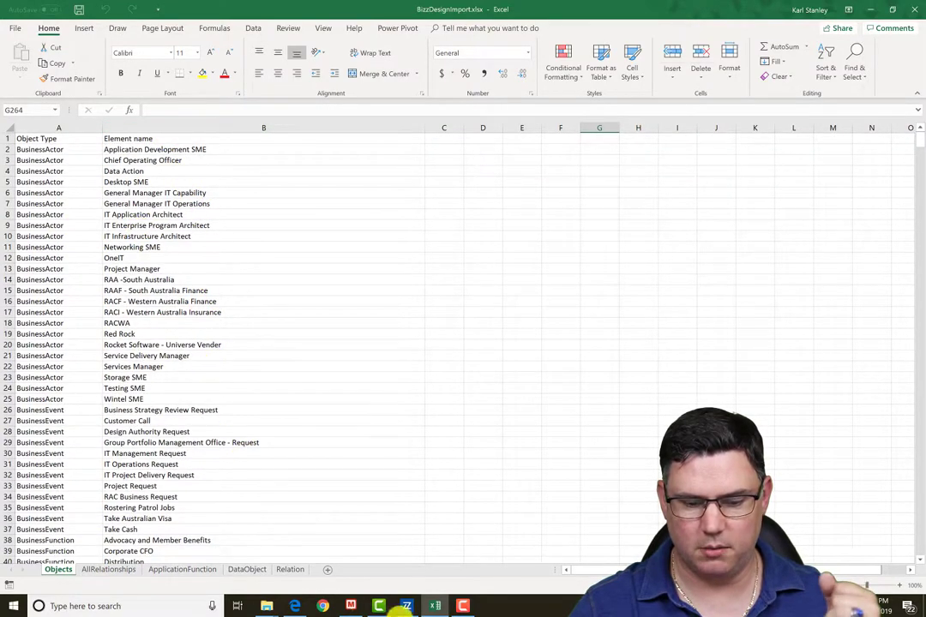
left_click(407, 606)
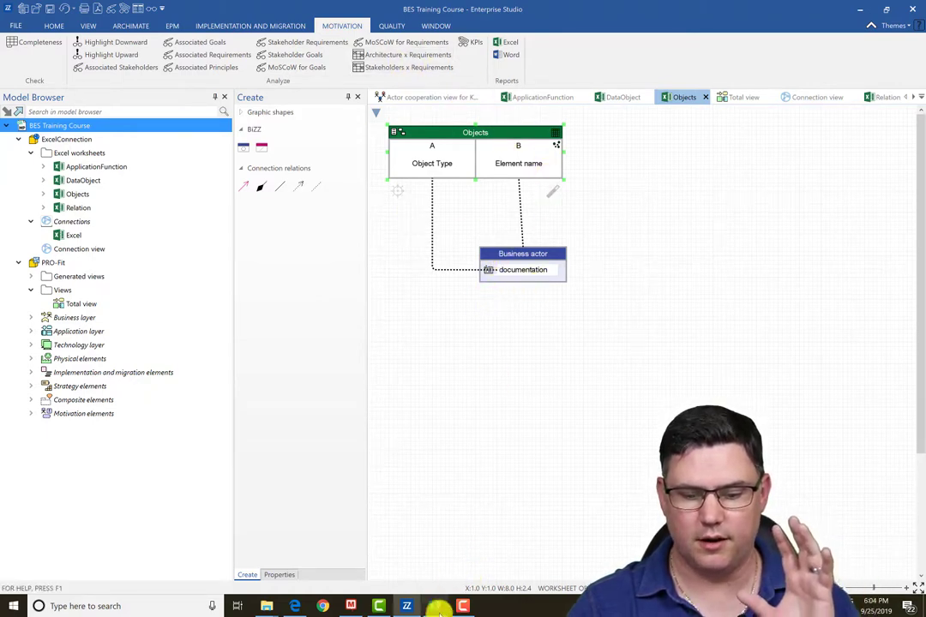
Bring back the MindManager course outline showing the Import branch with Run the procedure
left_click(350, 606)
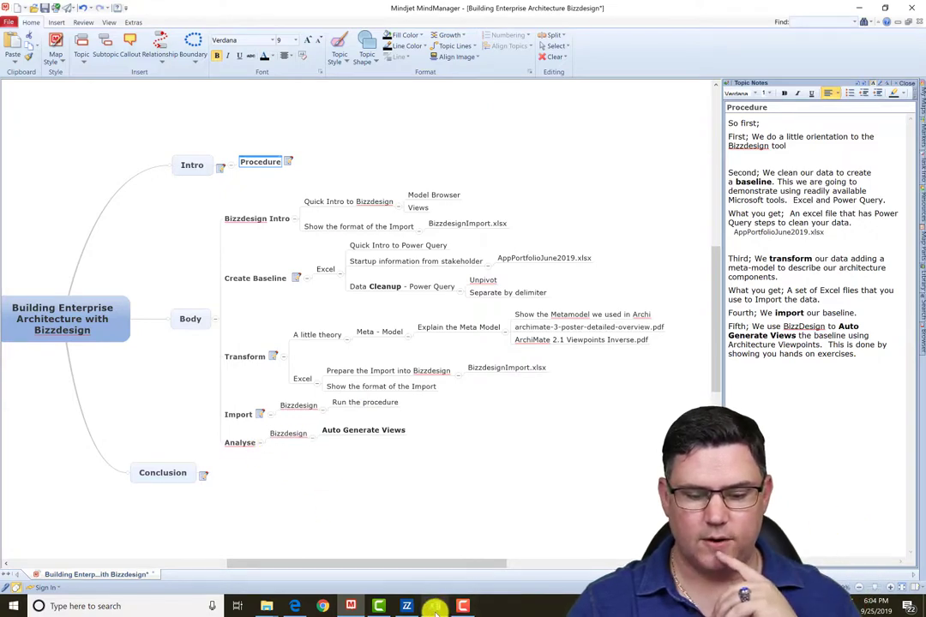
Switch back to Enterprise Studio and select the Excel connection in the Connection view
left_click(406, 606)
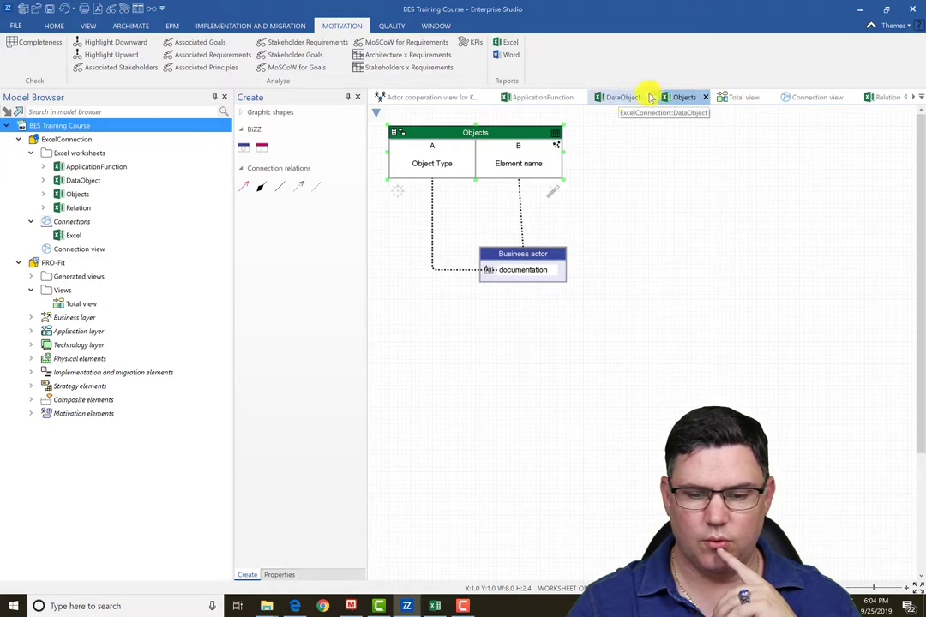
left_click(817, 97)
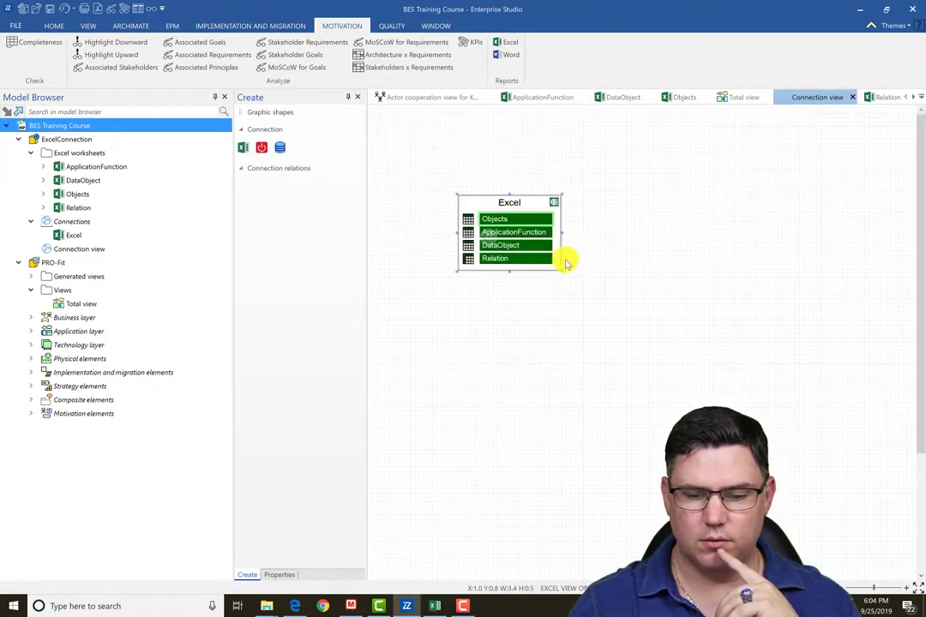
left_click(477, 199)
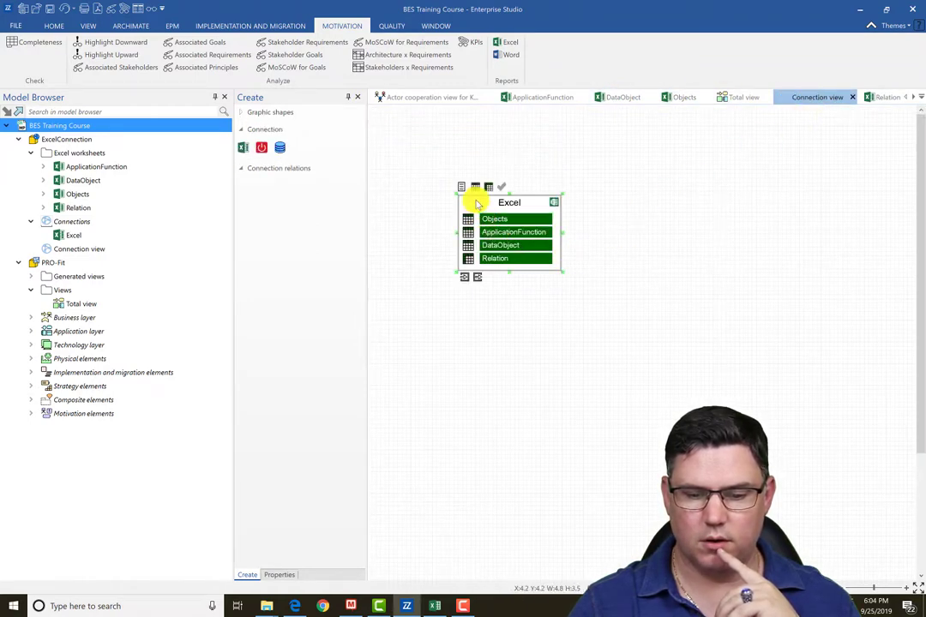
Import BizzDesignImport.xlsx through the Excel connection without resolving errors, and acknowledge completion
left_click(464, 279)
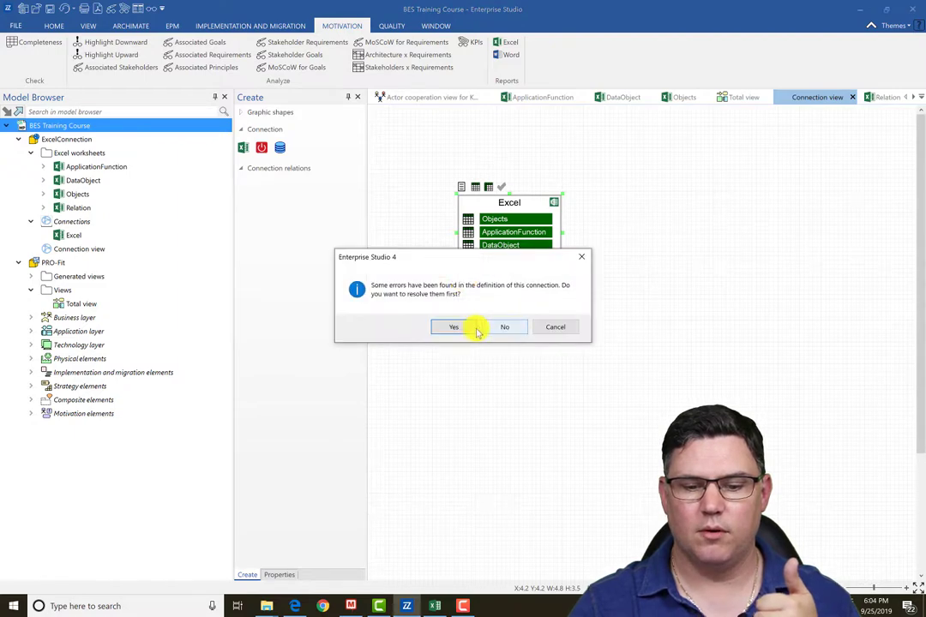
left_click(504, 326)
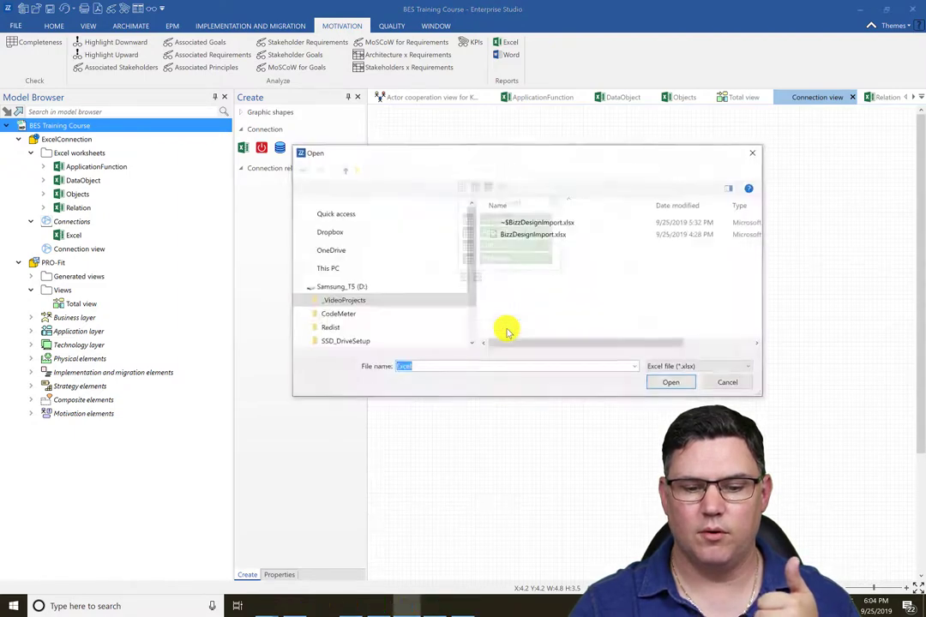
left_click(541, 236)
left_click(663, 384)
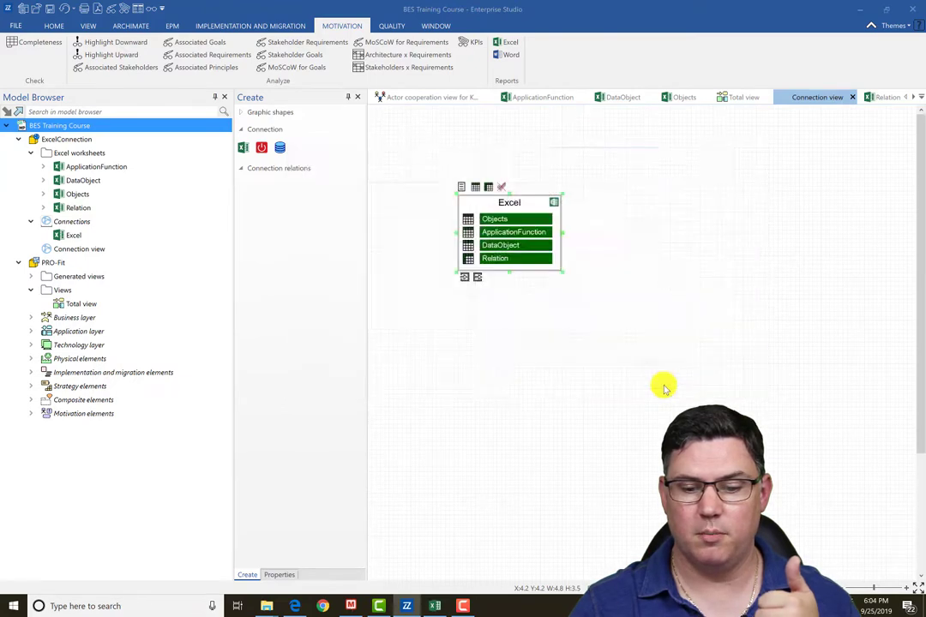
left_click(505, 336)
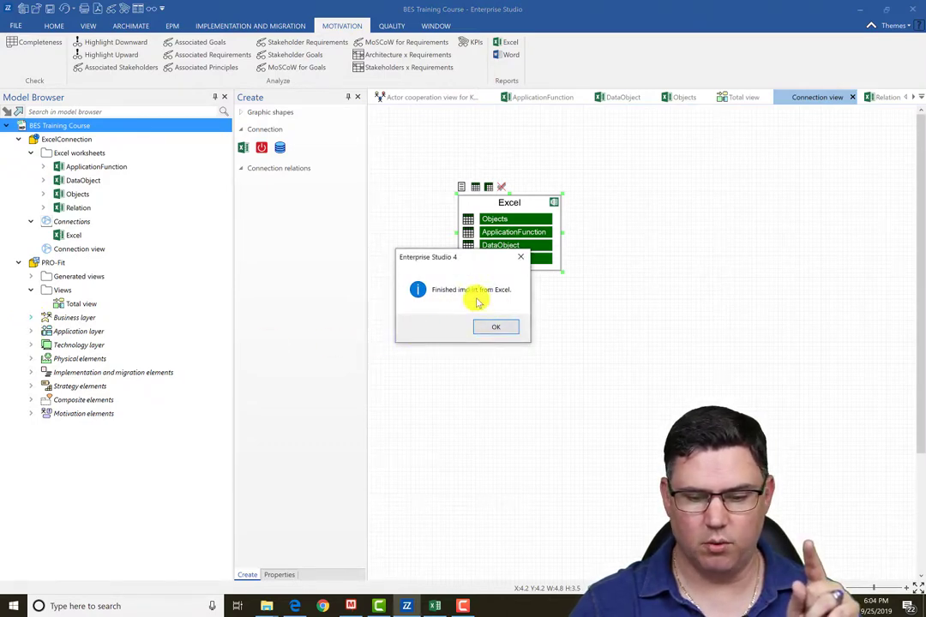
left_click(496, 329)
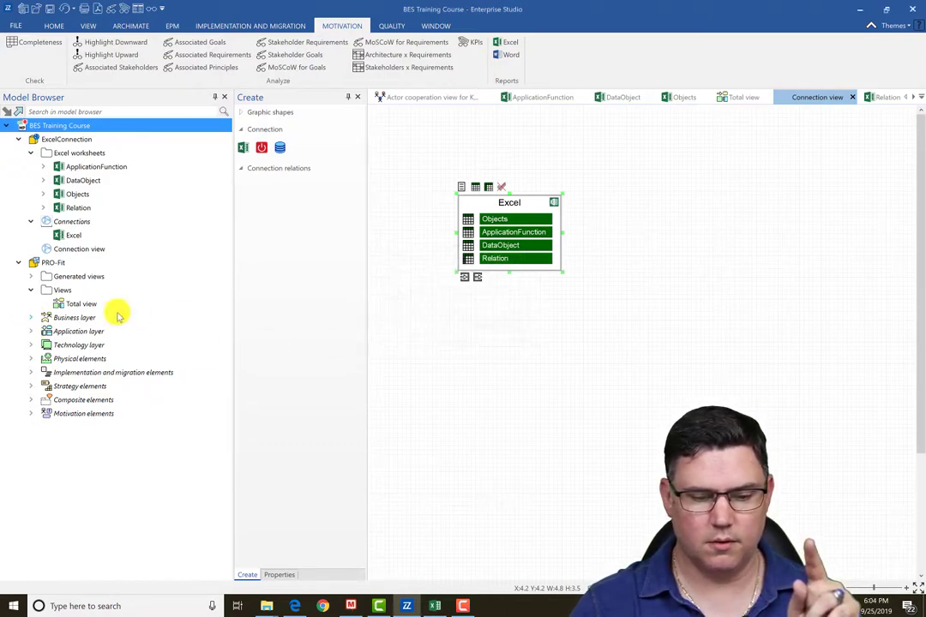
Expand the Application layer and its Relations folder to review imported elements and Access relations
left_click(31, 331)
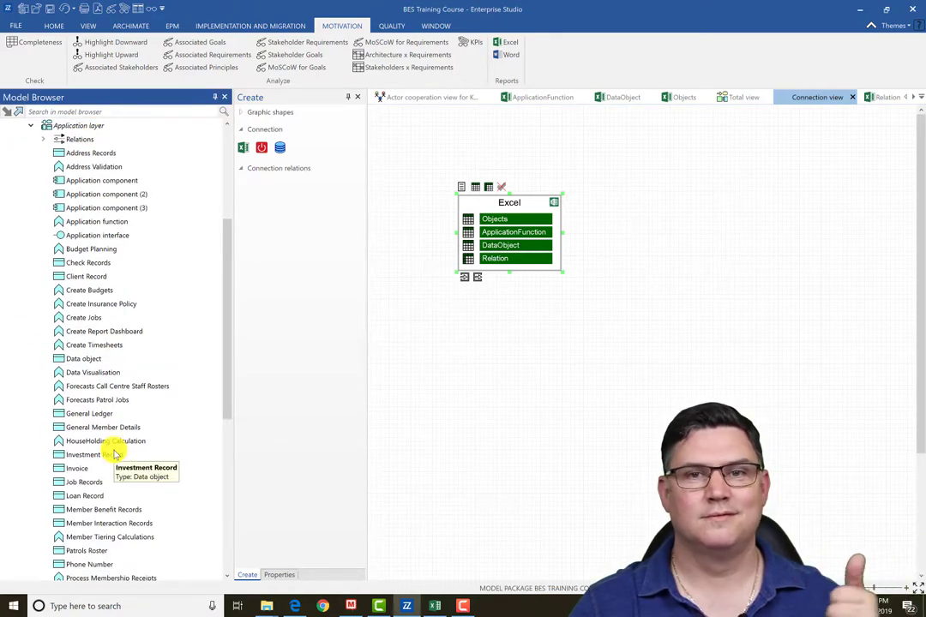
left_click(43, 140)
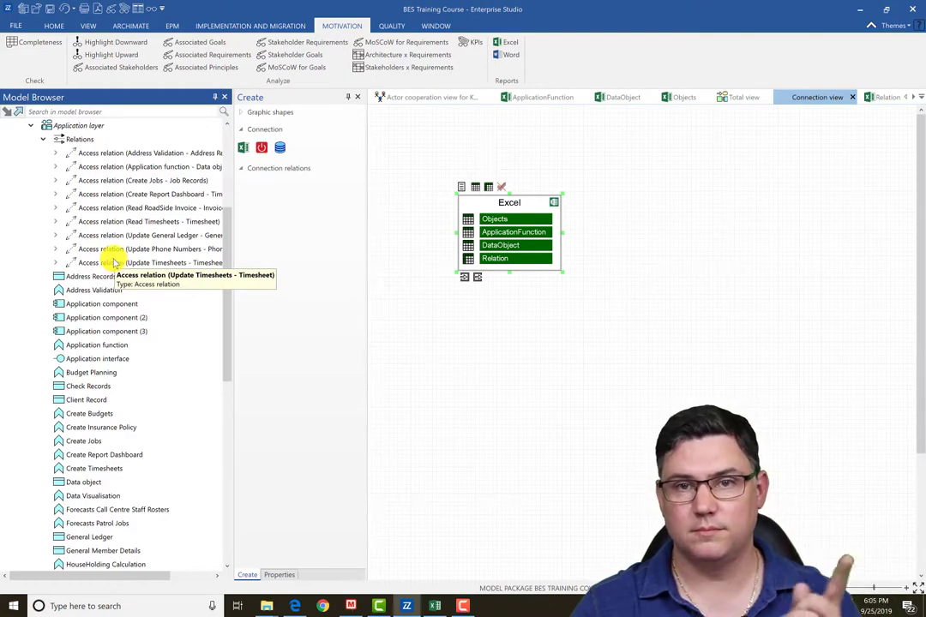
left_click(57, 27)
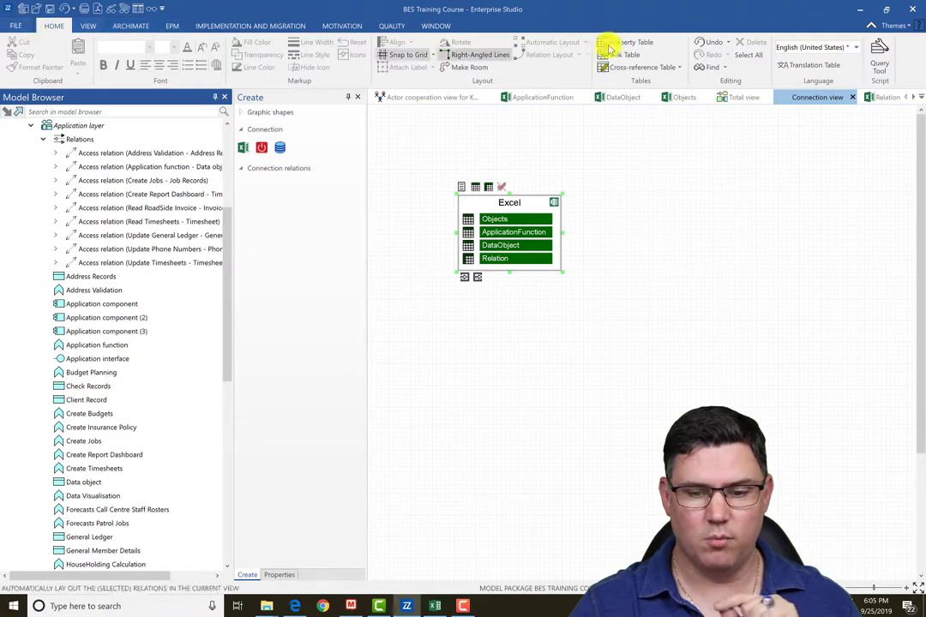
Bring up the Total view after a cancelled first attempt at a relation-based cross-reference table
left_click(679, 67)
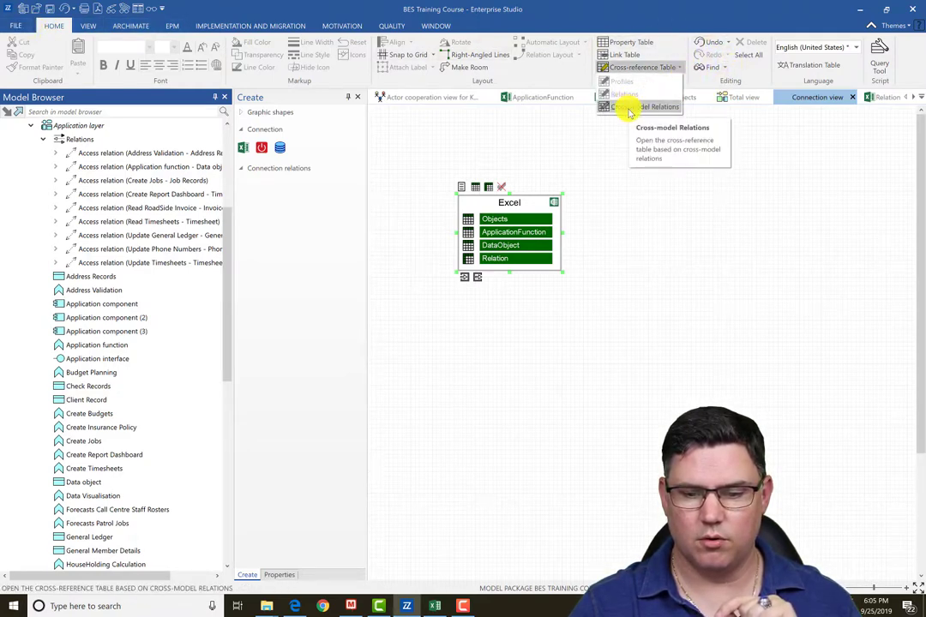
left_click(540, 97)
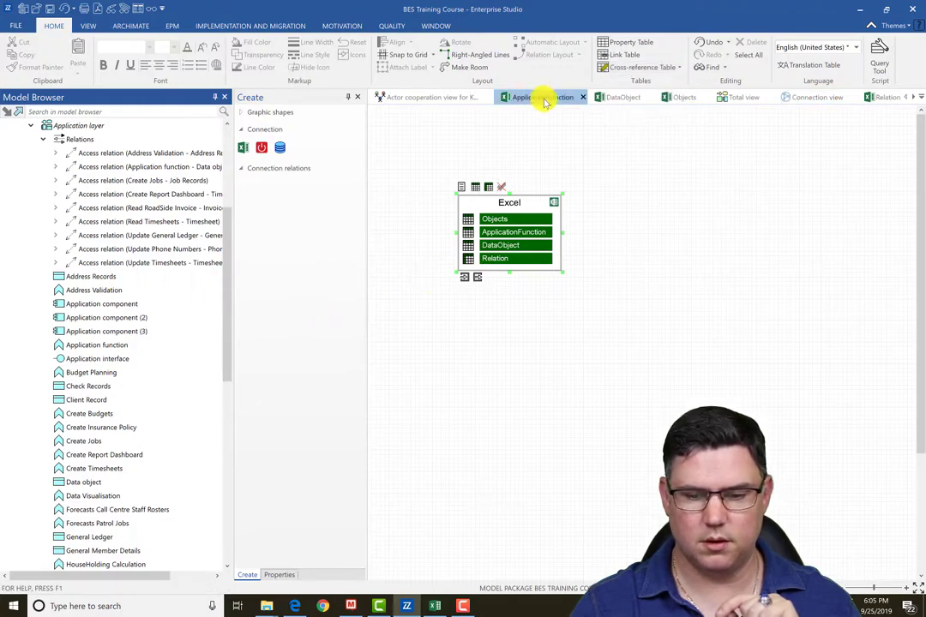
left_click(679, 68)
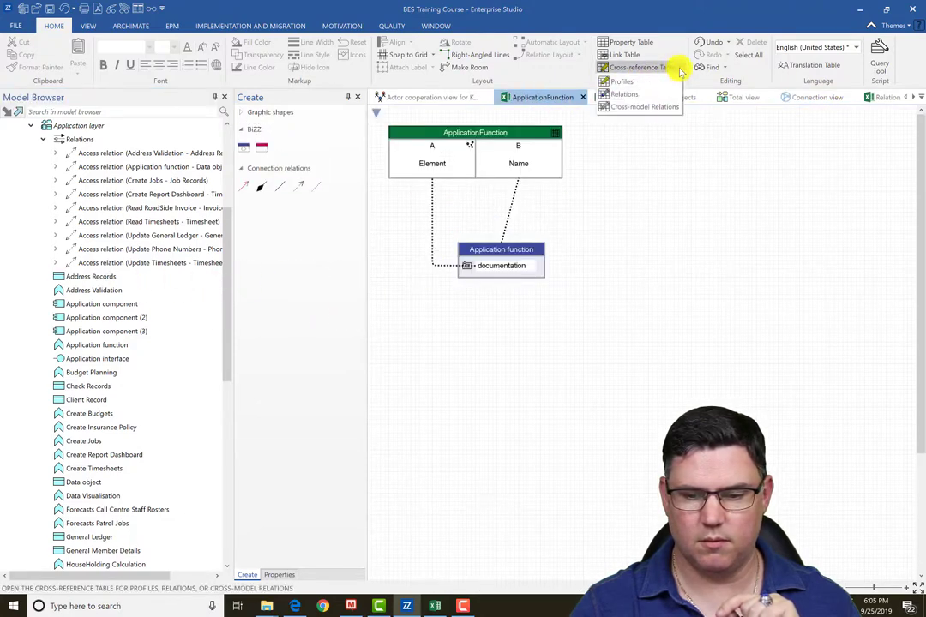
left_click(624, 95)
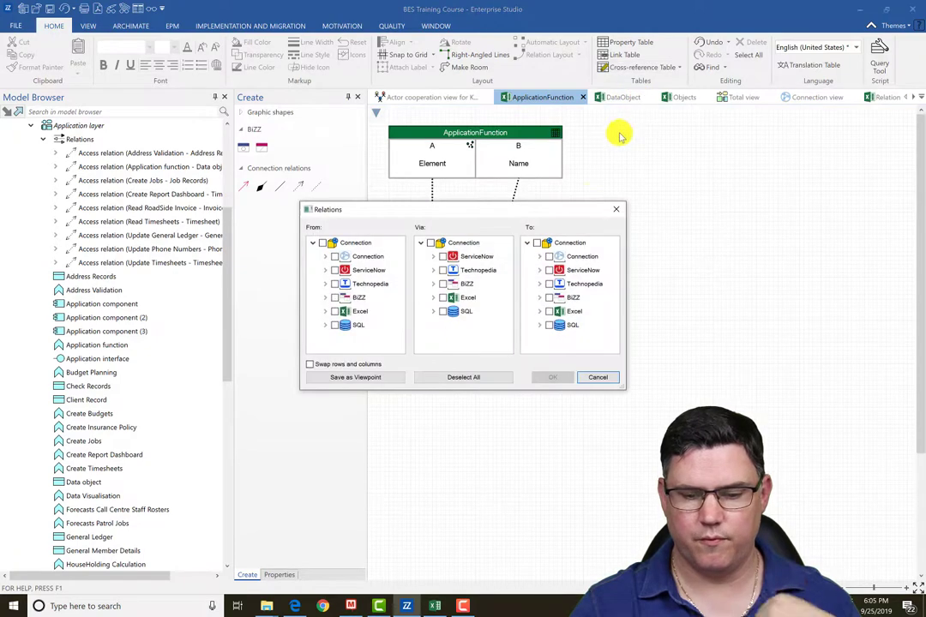
left_click(607, 382)
left_click(743, 97)
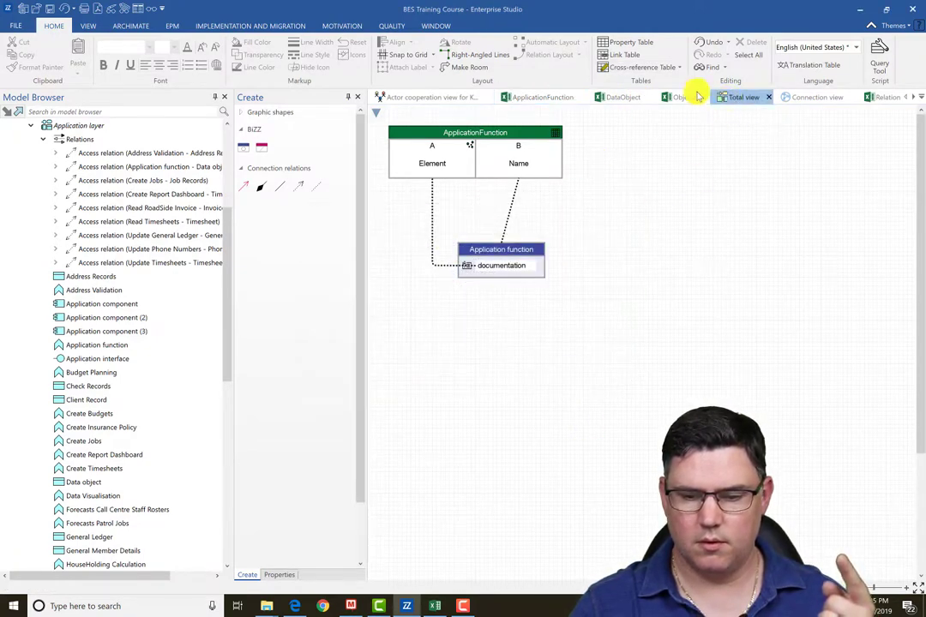
Build a cross-reference matrix of Application function, Access relation and Data object
left_click(683, 69)
left_click(638, 94)
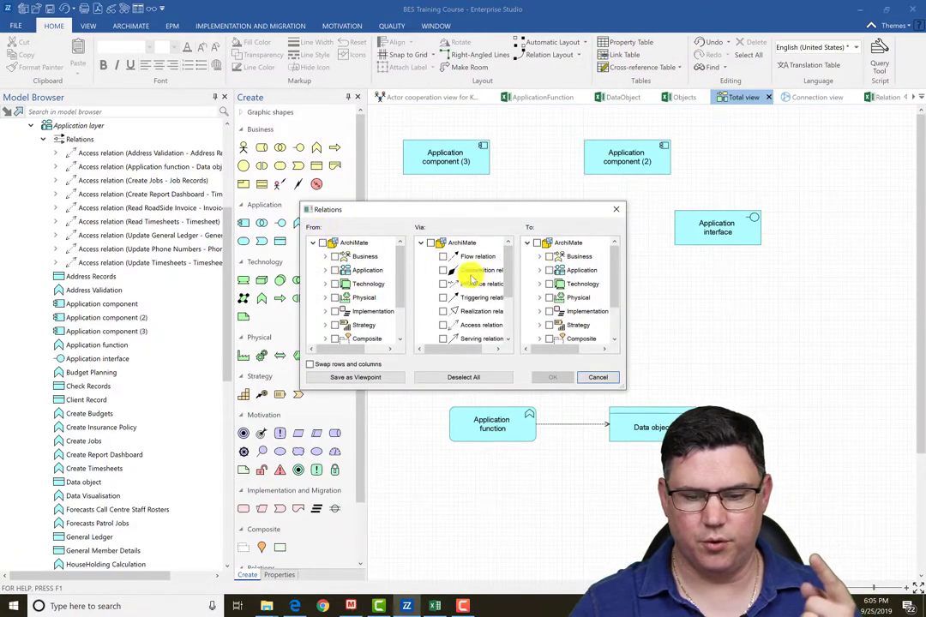
left_click(325, 271)
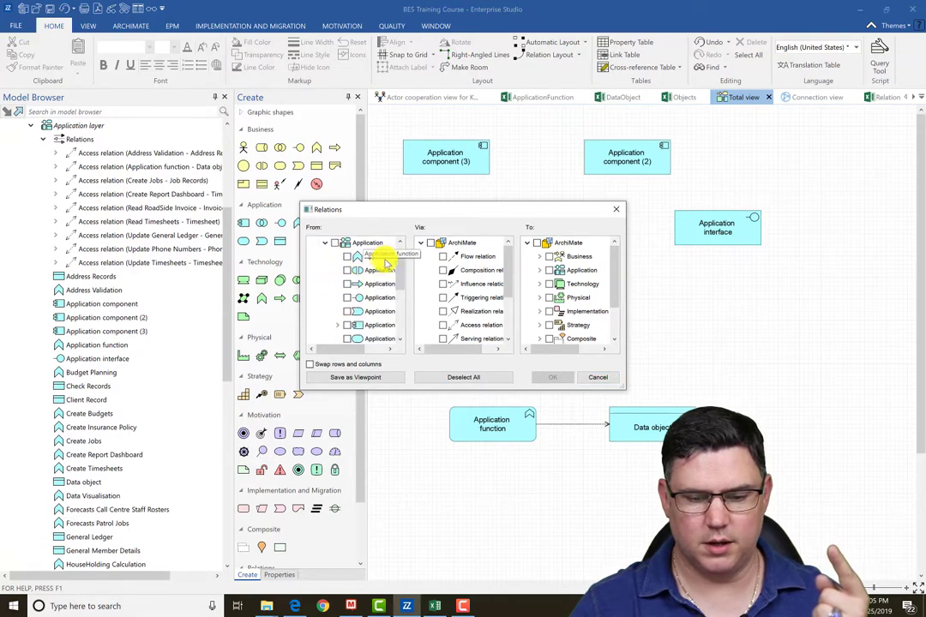
left_click(347, 257)
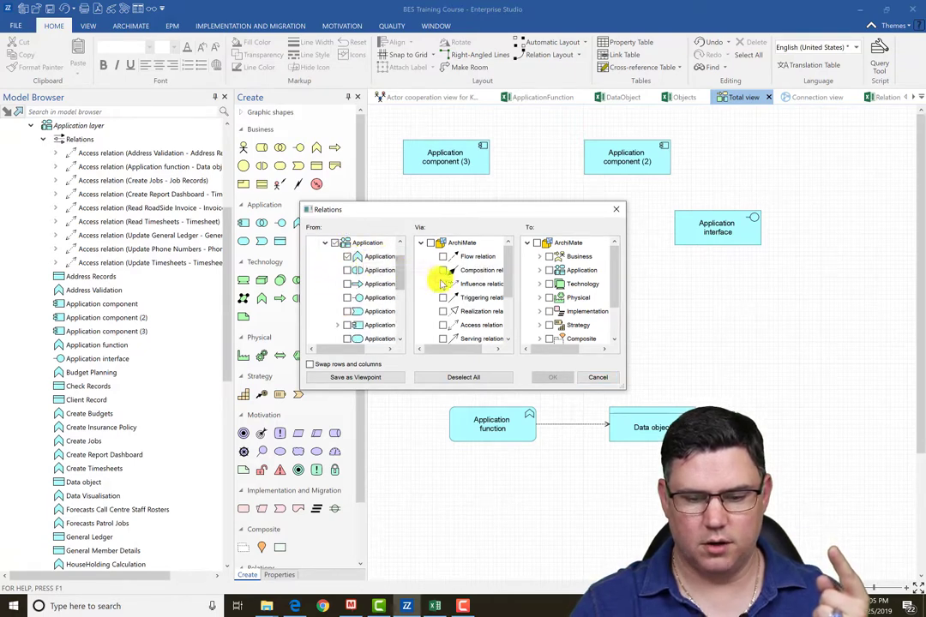
left_click(443, 325)
left_click(539, 270)
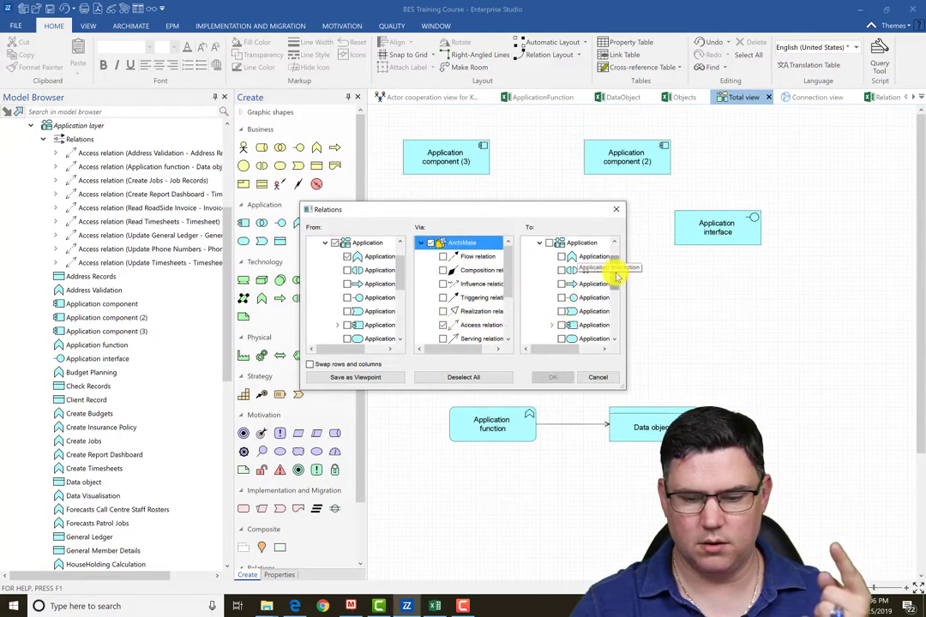
left_click_drag(615, 276, 617, 296)
left_click(559, 319)
left_click(562, 312)
left_click(553, 377)
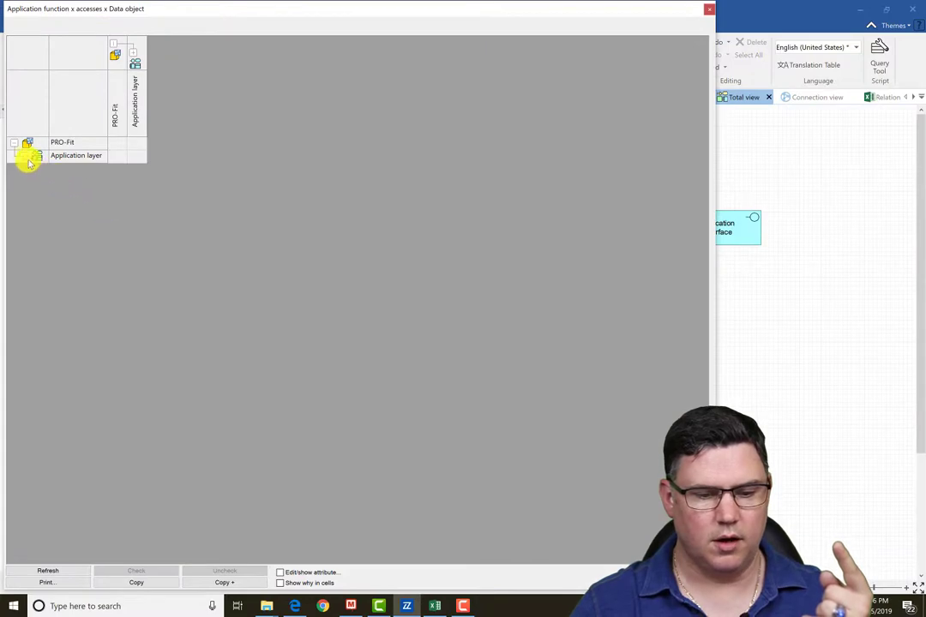
Add access marks for Create Budgets→Check Records and the insurance-creation function→Data object
left_click(24, 157)
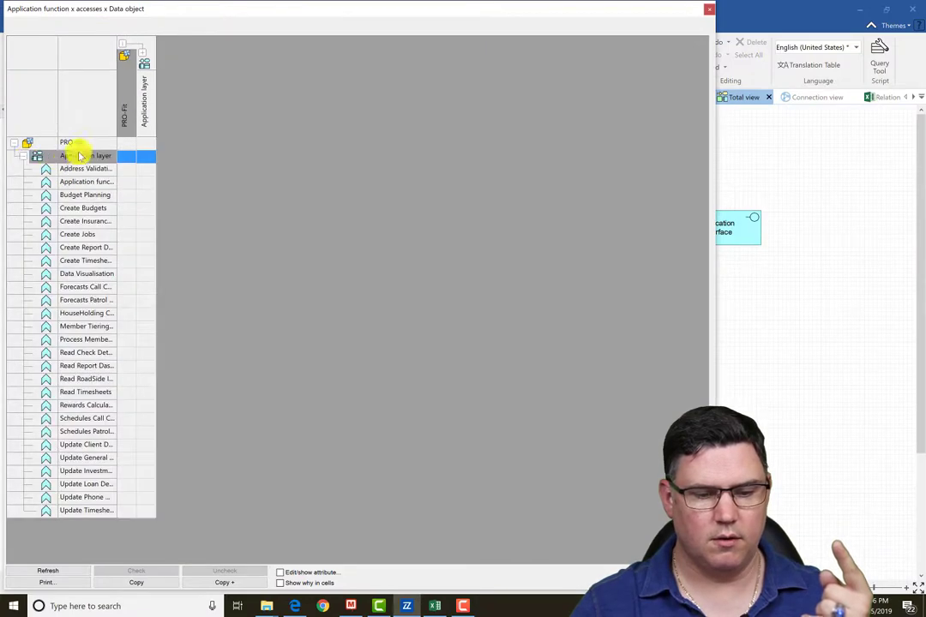
left_click(143, 56)
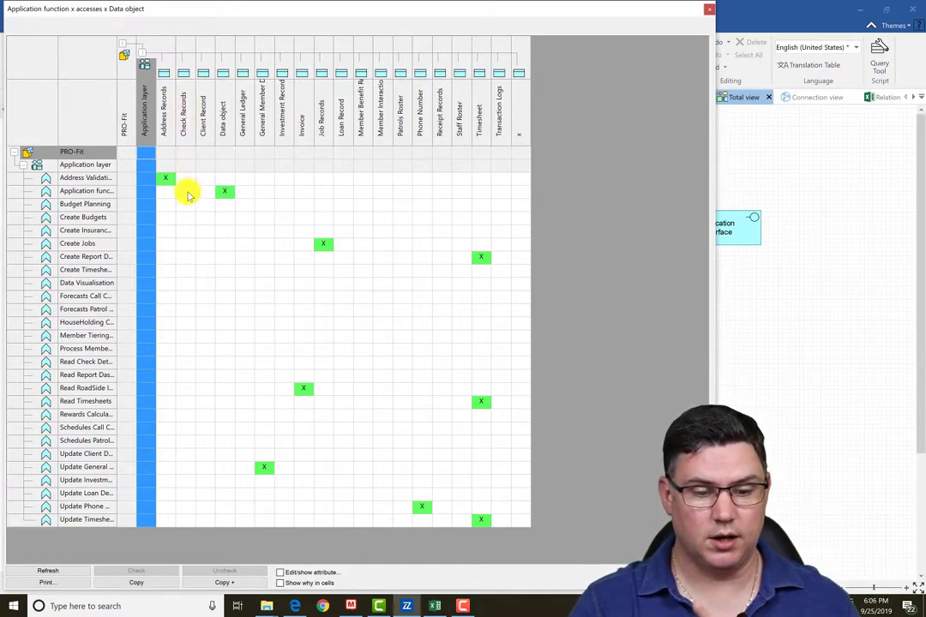
left_click(185, 216)
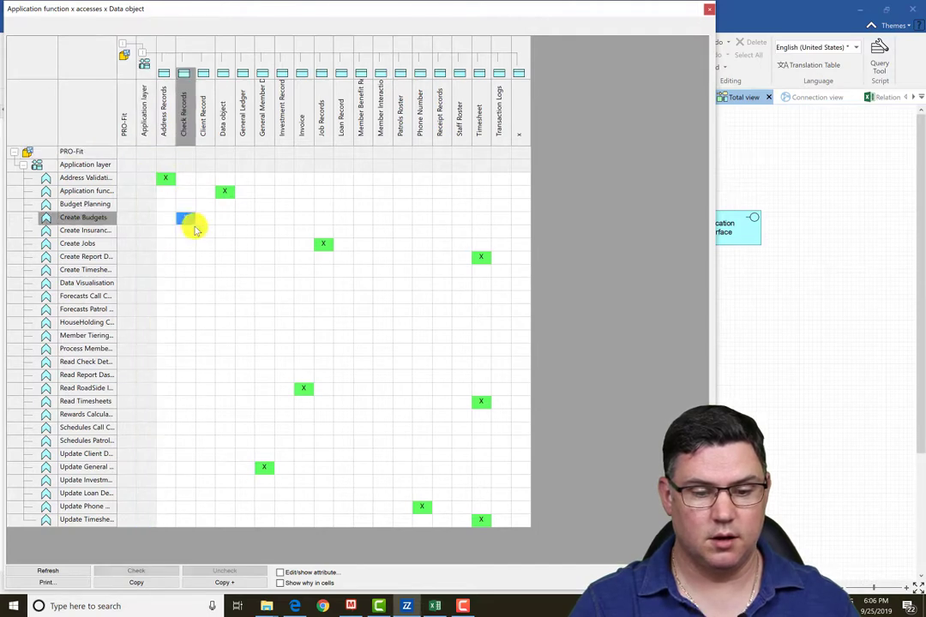
left_click(224, 231)
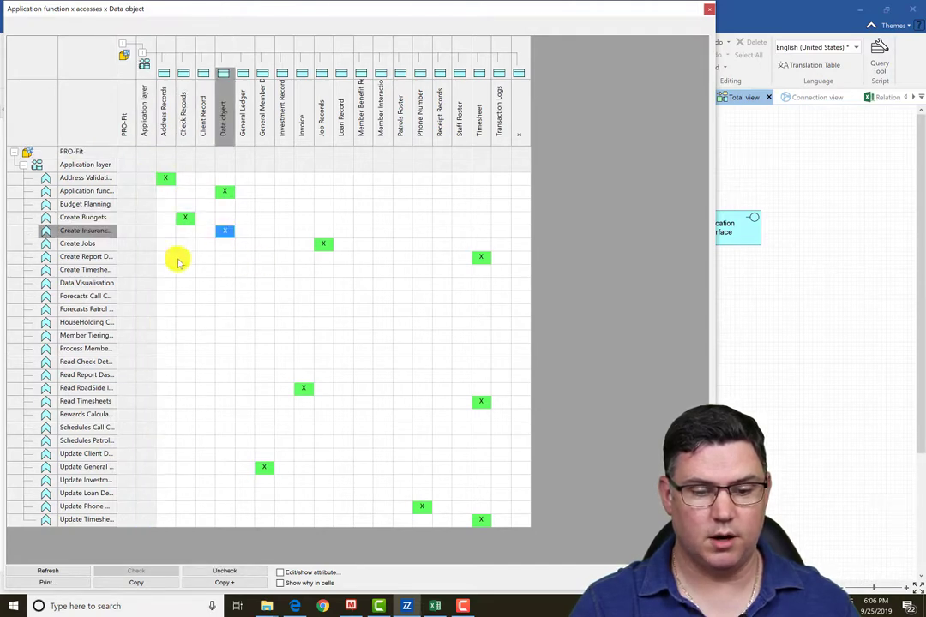
left_click(229, 234)
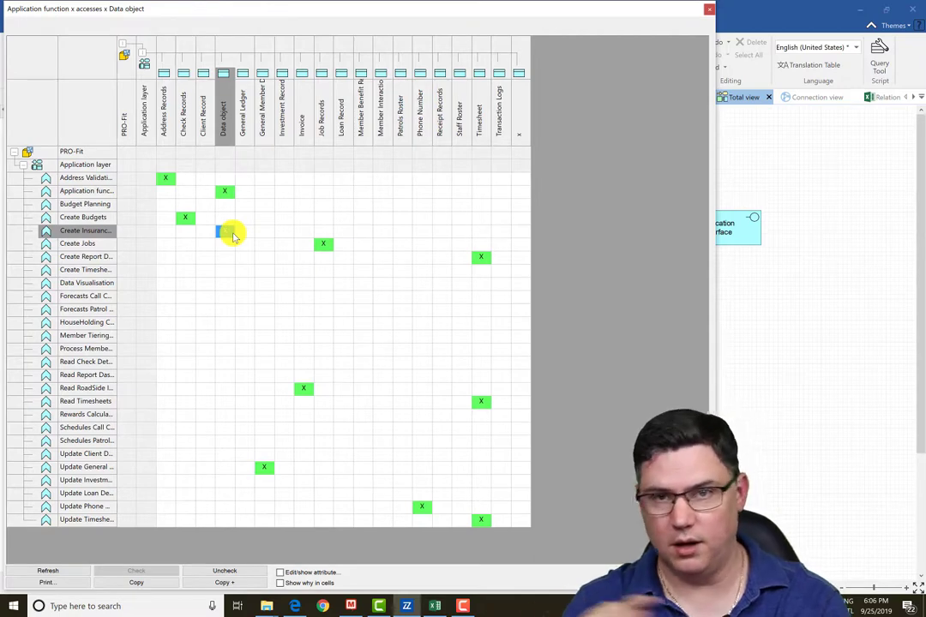
key("alt+Tab")
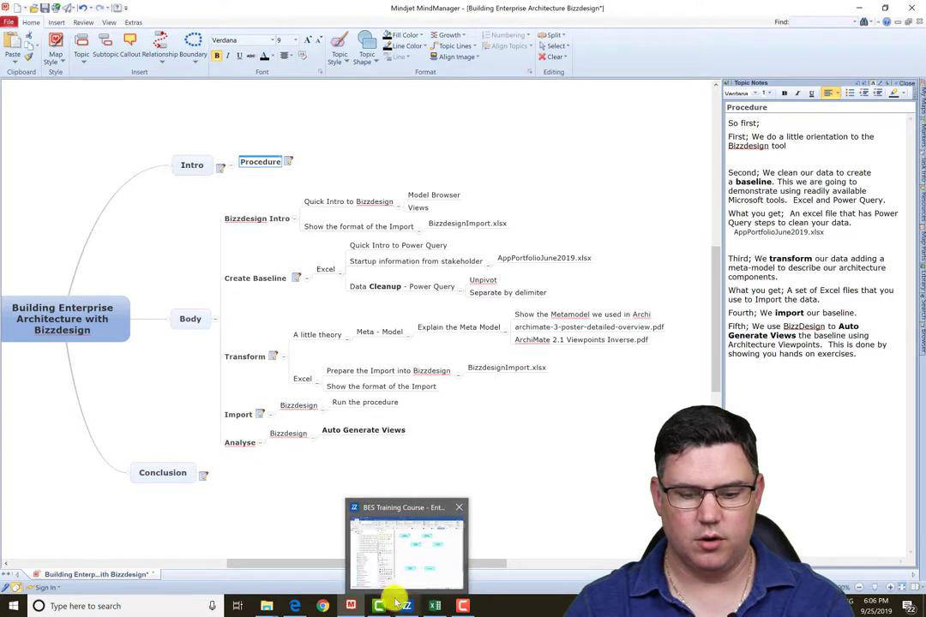
left_click(407, 606)
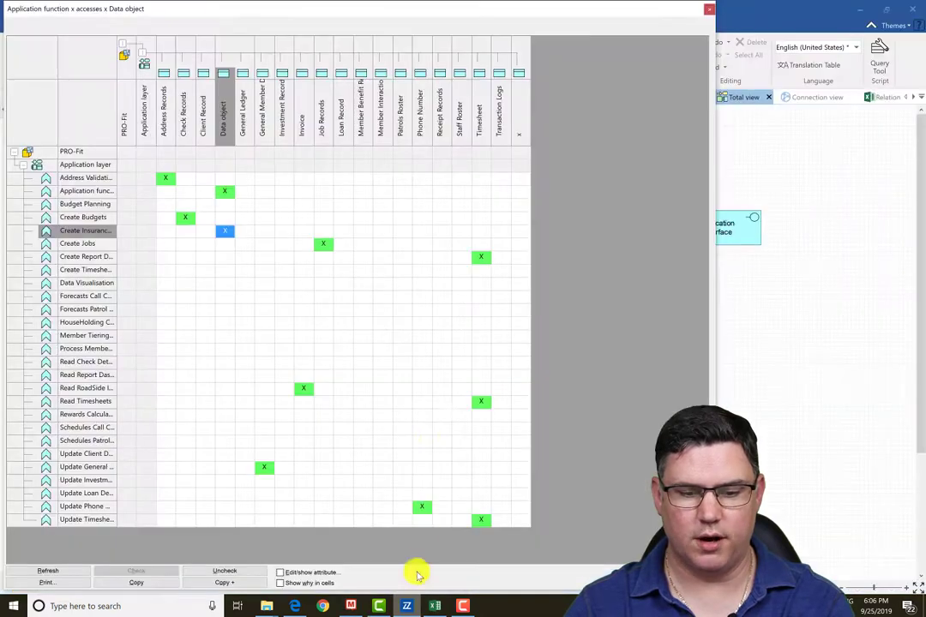
Close the matrix and select Update General Ledger under the Application layer in the Model Browser
left_click(711, 12)
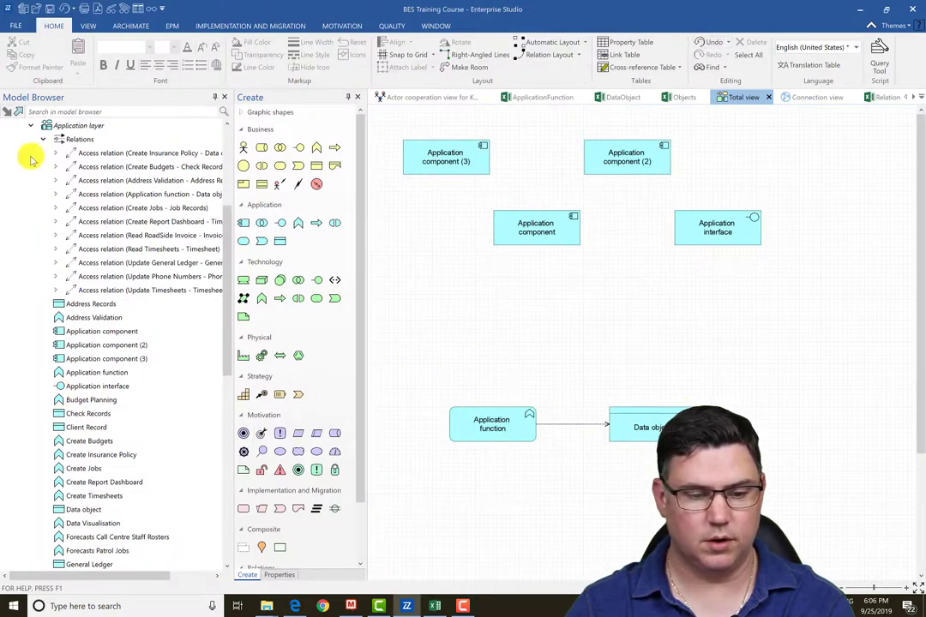
left_click(30, 125)
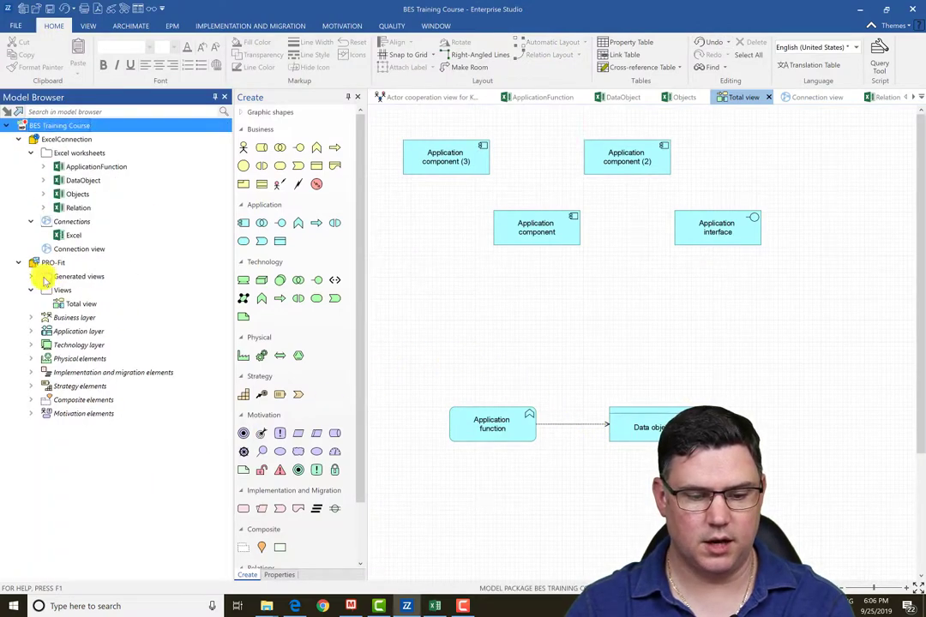
left_click(31, 331)
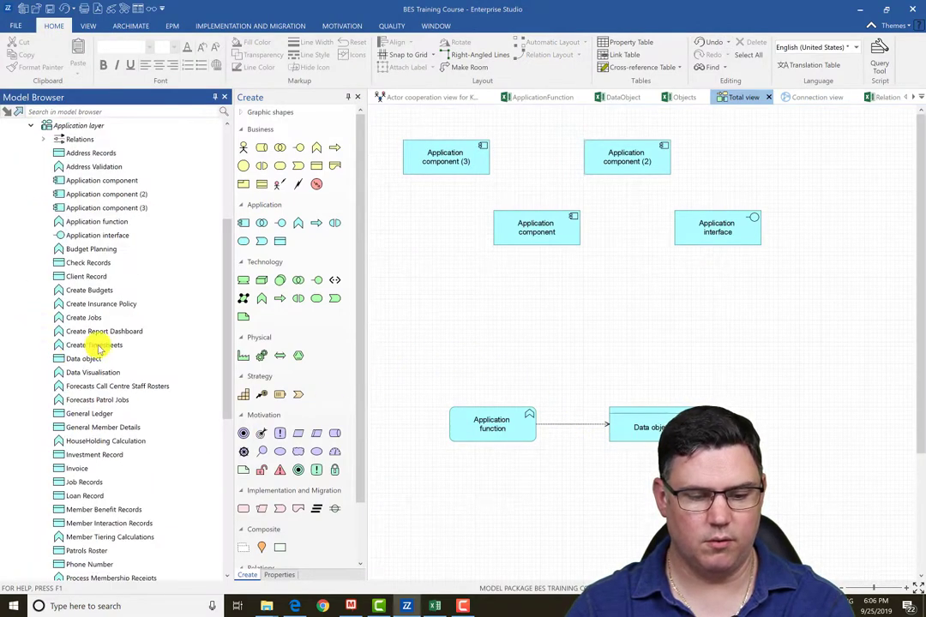
scroll(99, 347, "down", 2)
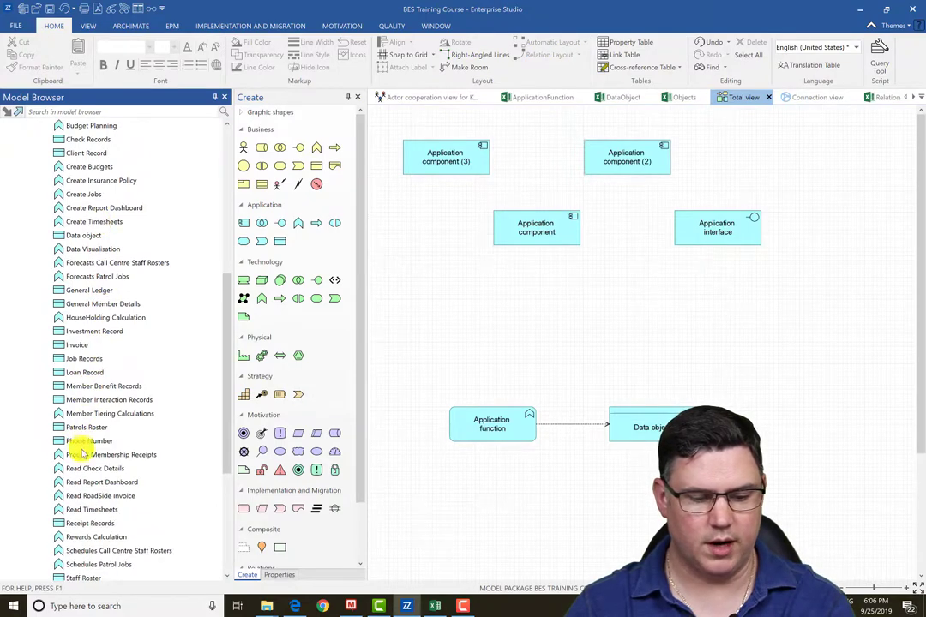
scroll(87, 468, "down", 5)
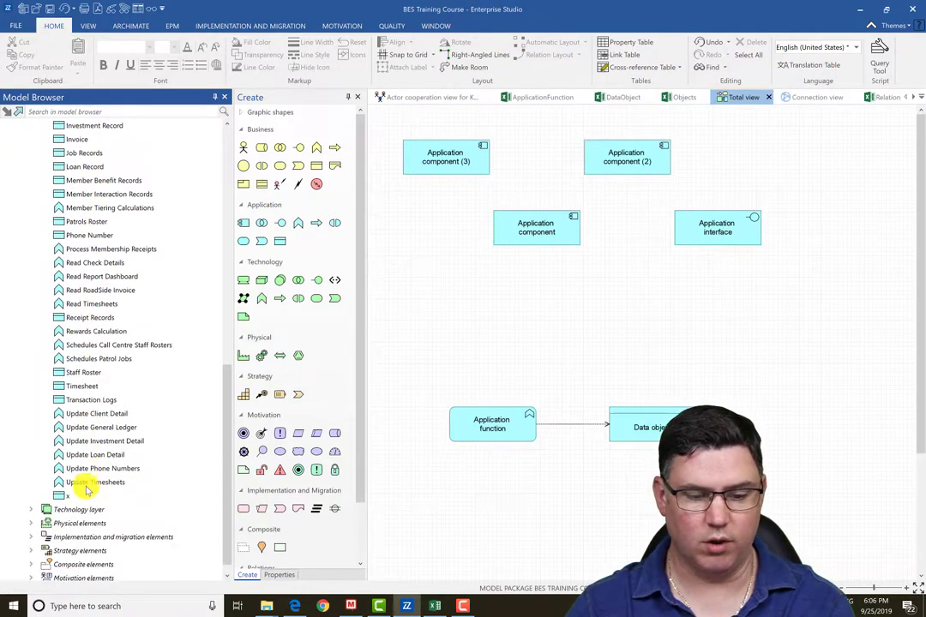
left_click(90, 430)
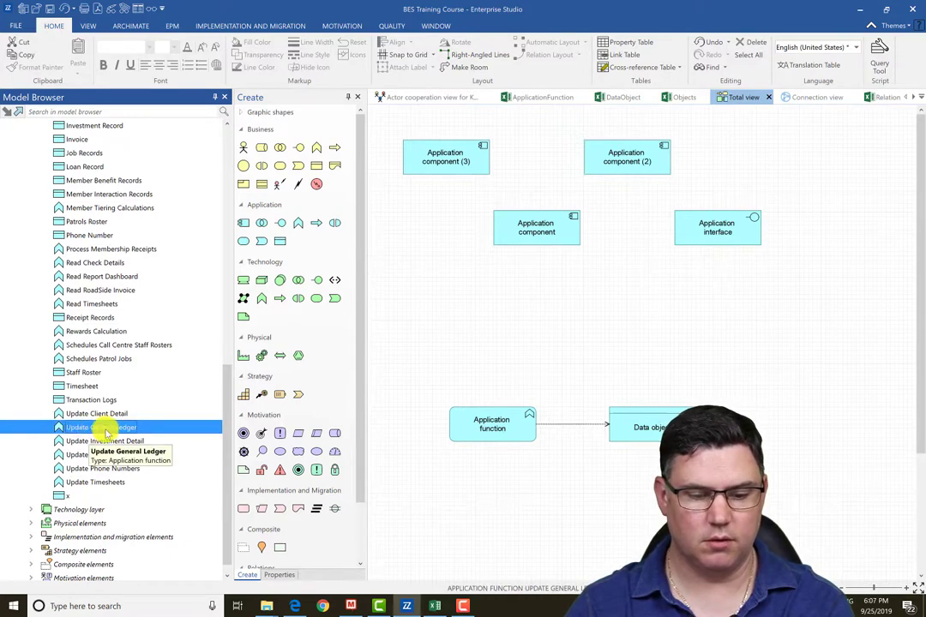
Start Generate View for Update General Ledger with Application cooperation view as the view type
right_click(101, 427)
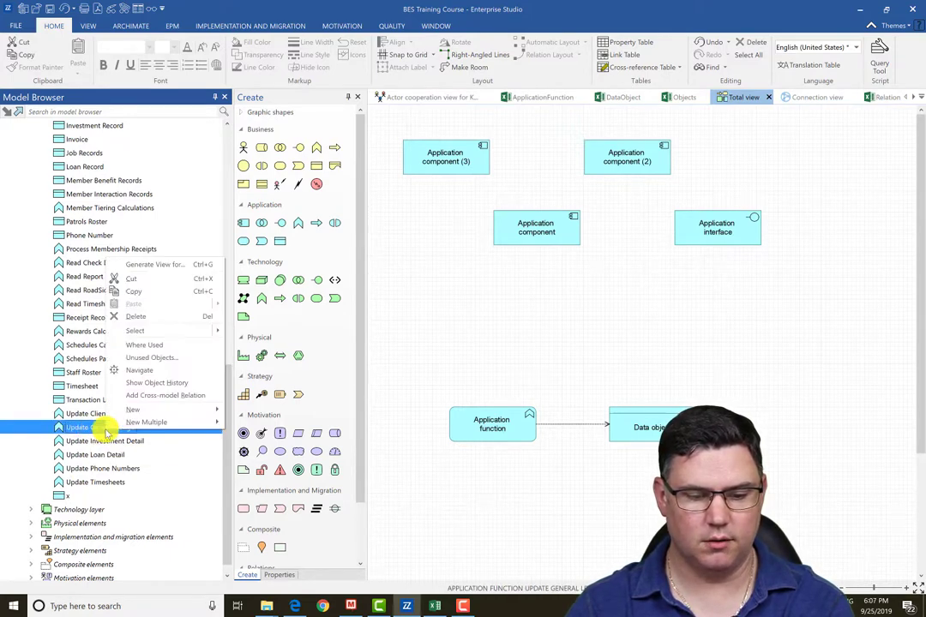
left_click(166, 266)
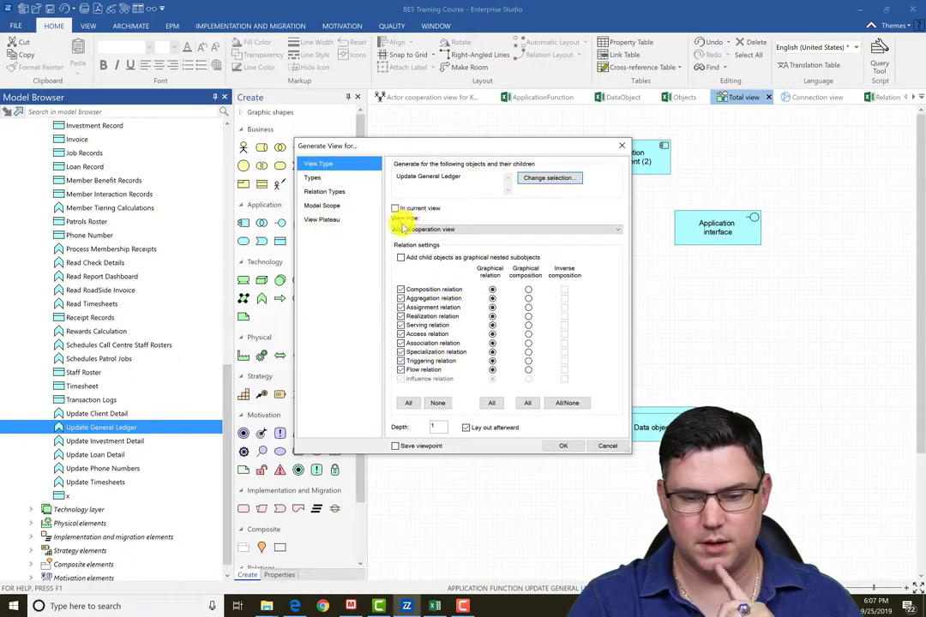
left_click(617, 230)
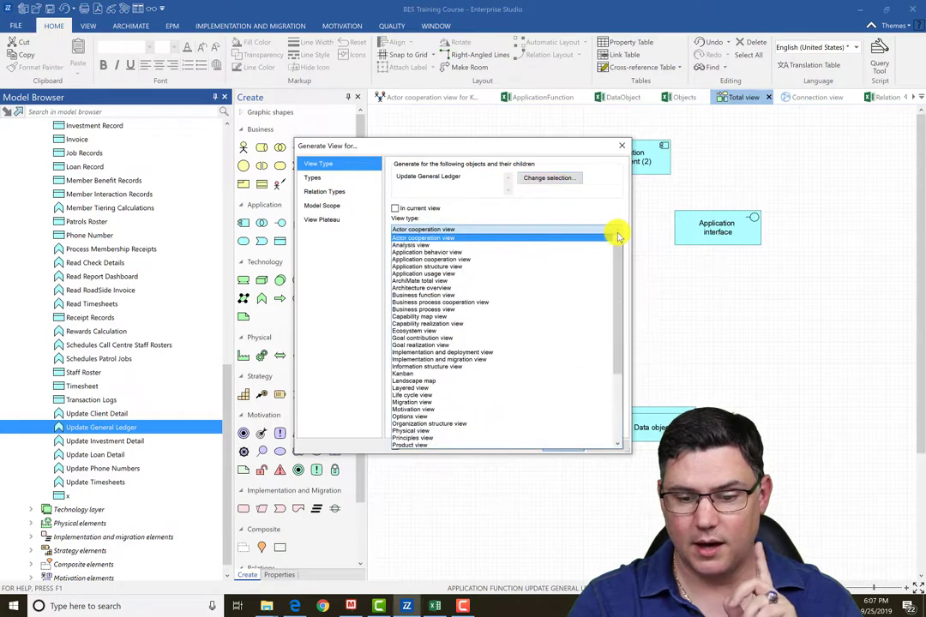
left_click(429, 261)
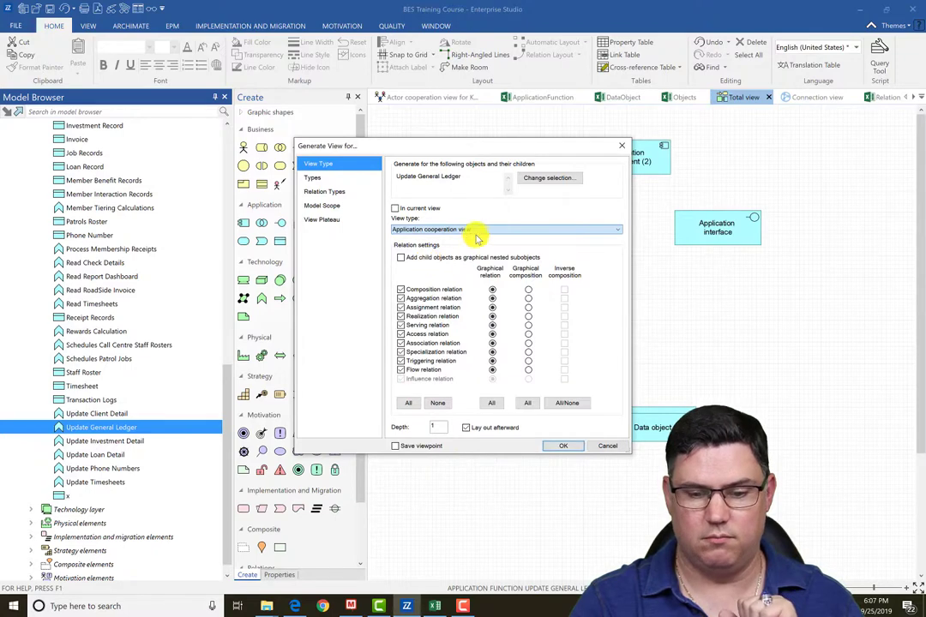
Confirm generation of the Update General Ledger application cooperation view
left_click(557, 447)
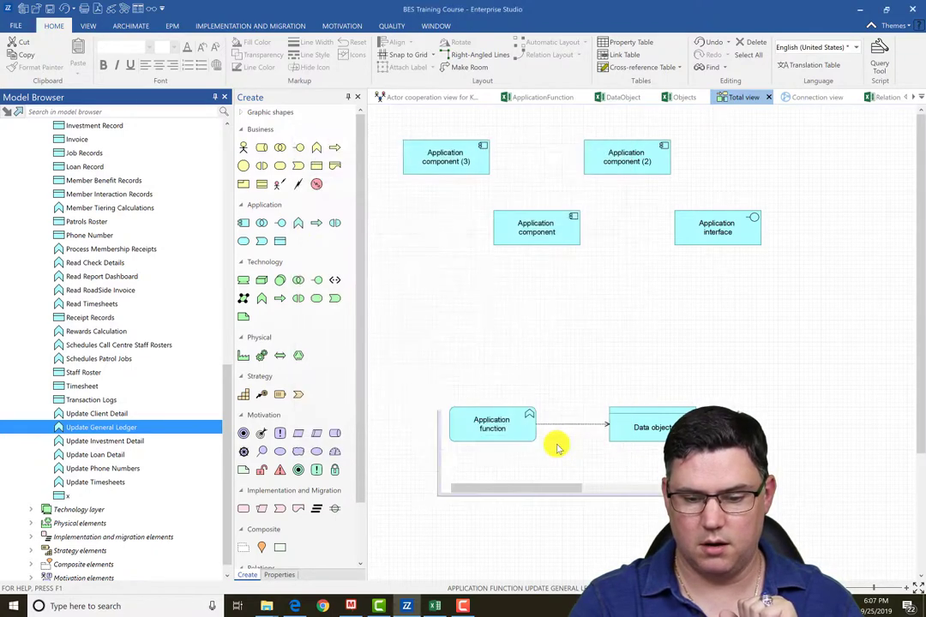